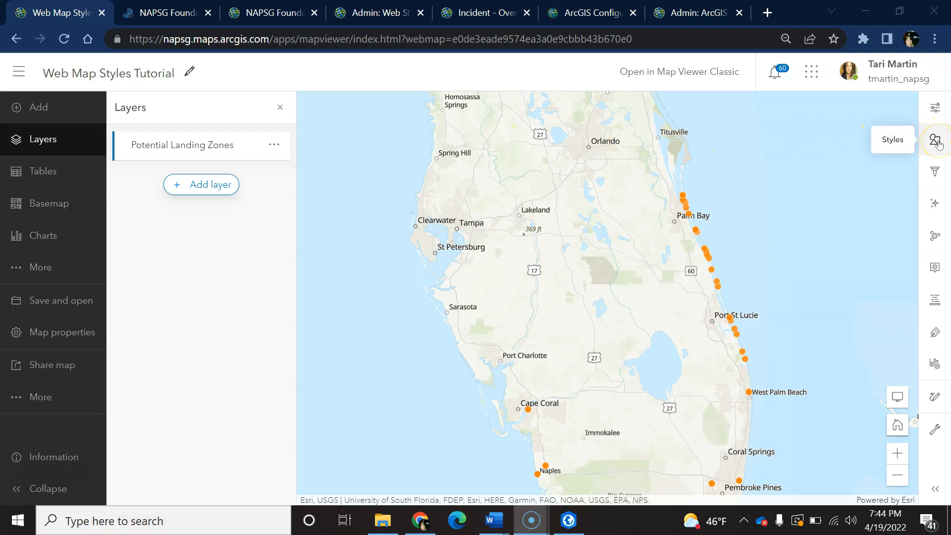
Examine the symbol categories offered for the Potential Landing Zones layer's single-symbol location style.
{"action": "left_click", "coordinate": [936, 142]}
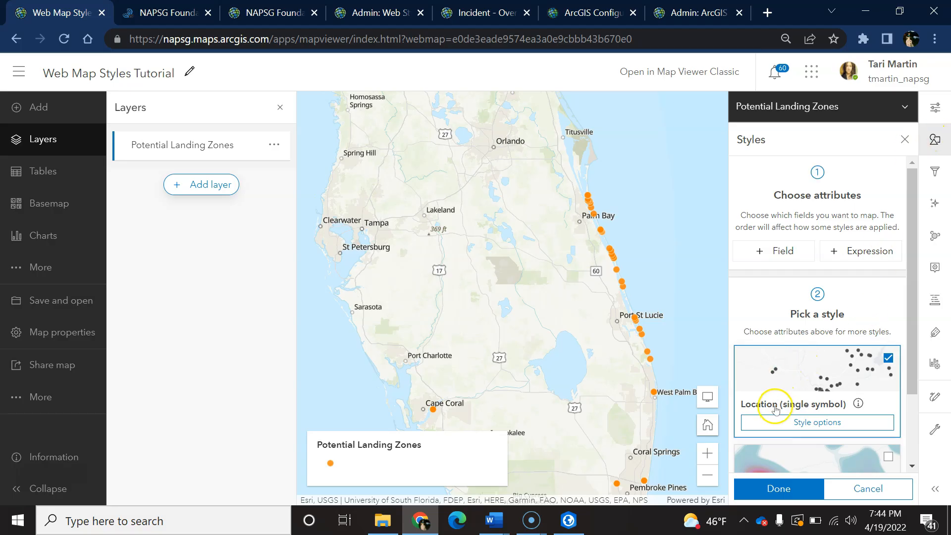
{"action": "left_click", "coordinate": [776, 422]}
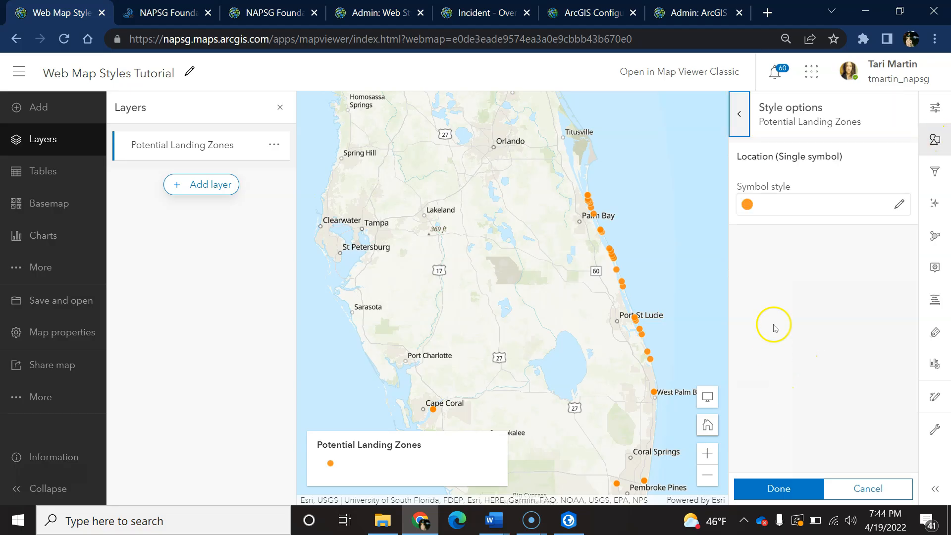
{"action": "left_click", "coordinate": [899, 204]}
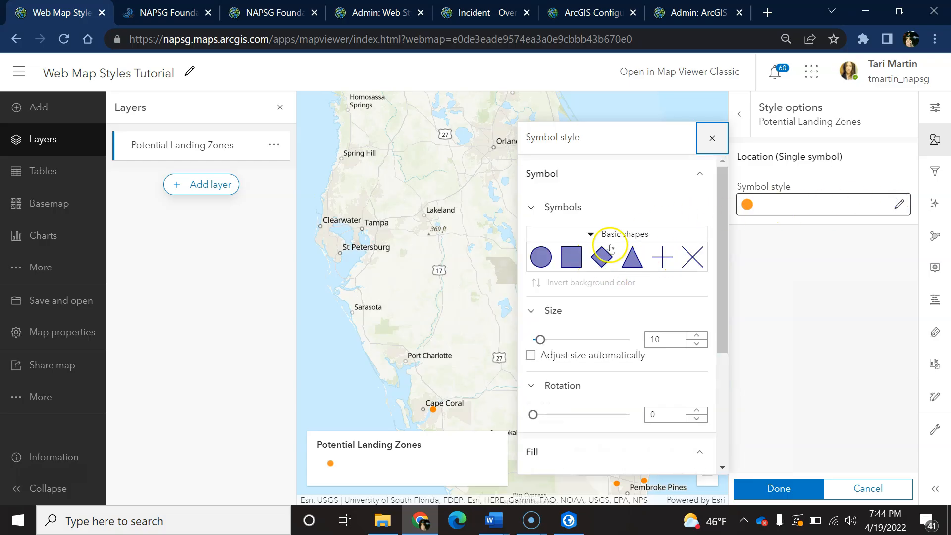
{"action": "left_click", "coordinate": [589, 234]}
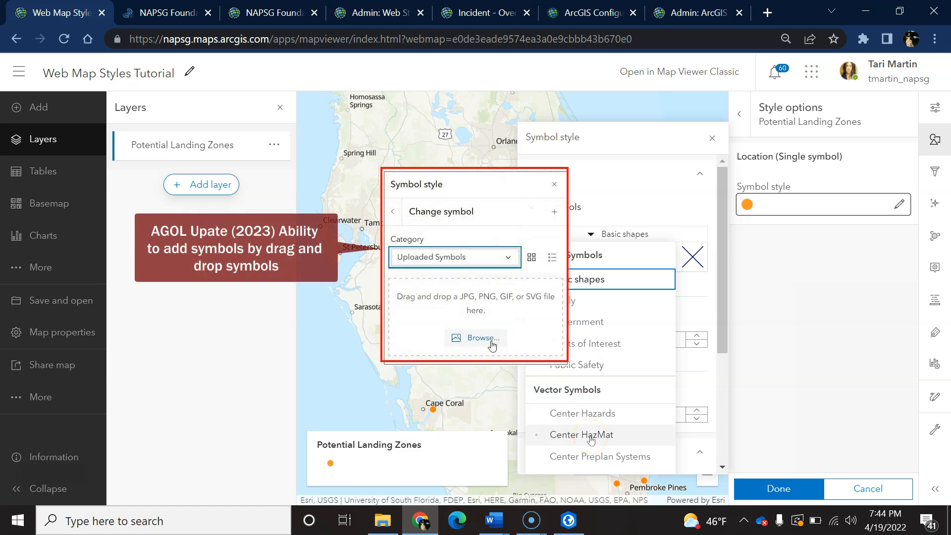
{"action": "scroll", "coordinate": [591, 440], "scroll_direction": "down", "scroll_amount": 3}
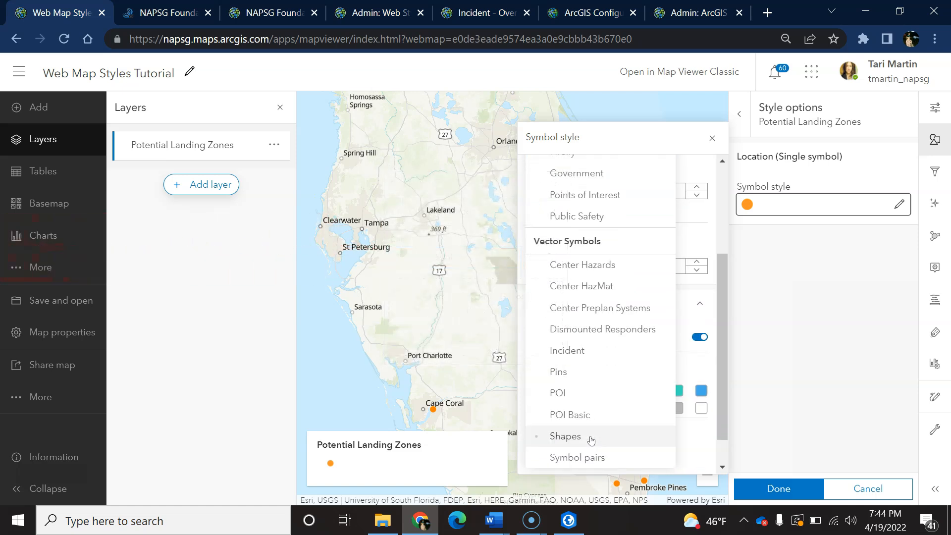
{"action": "scroll", "coordinate": [591, 440], "scroll_direction": "up", "scroll_amount": 5}
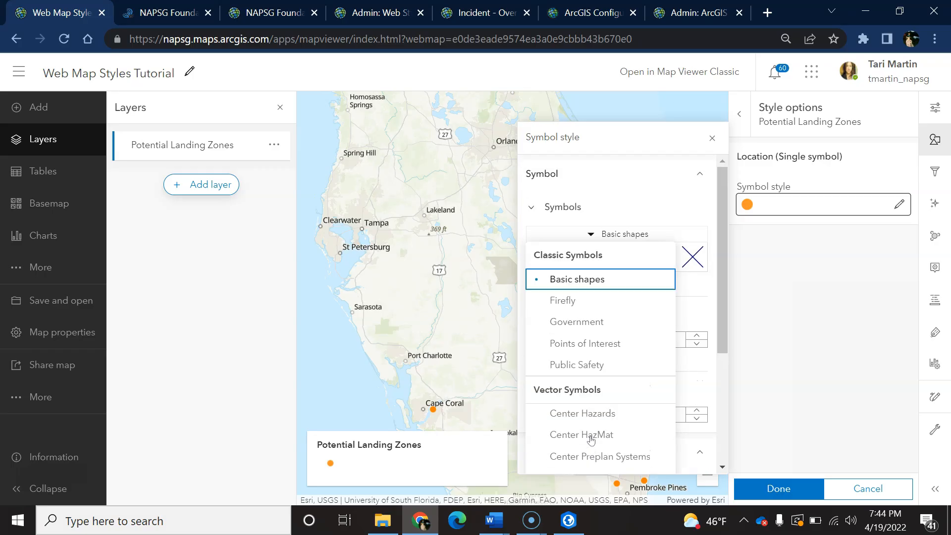
{"action": "left_click", "coordinate": [712, 137]}
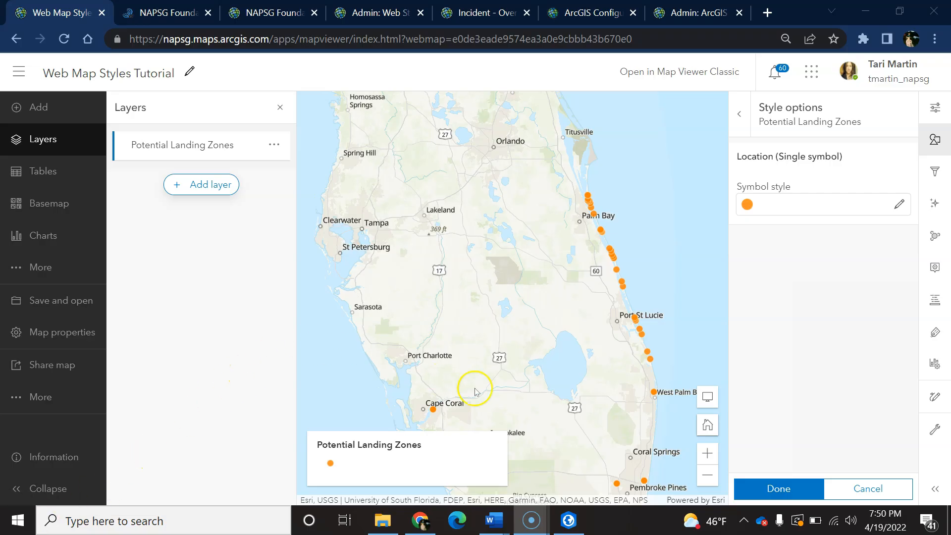
Open the map in Map Viewer Classic and bring up the image URL entry for the Potential Landing Zones symbol.
{"action": "left_click", "coordinate": [693, 73]}
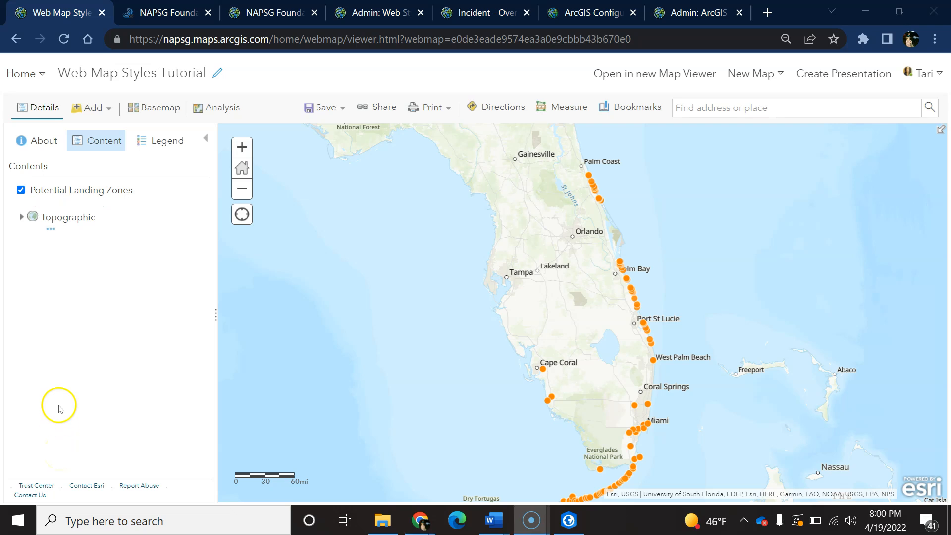
{"action": "mouse_move", "coordinate": [89, 191]}
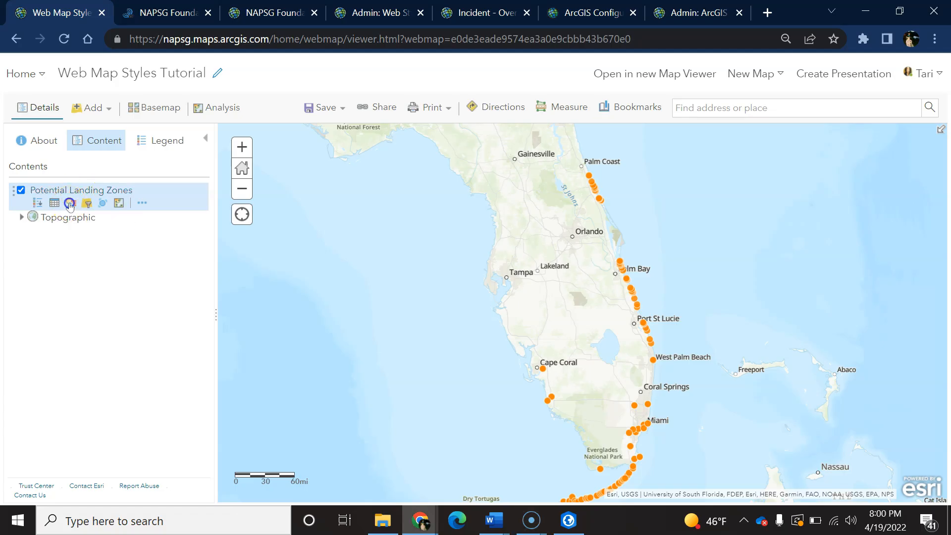
{"action": "left_click", "coordinate": [71, 203]}
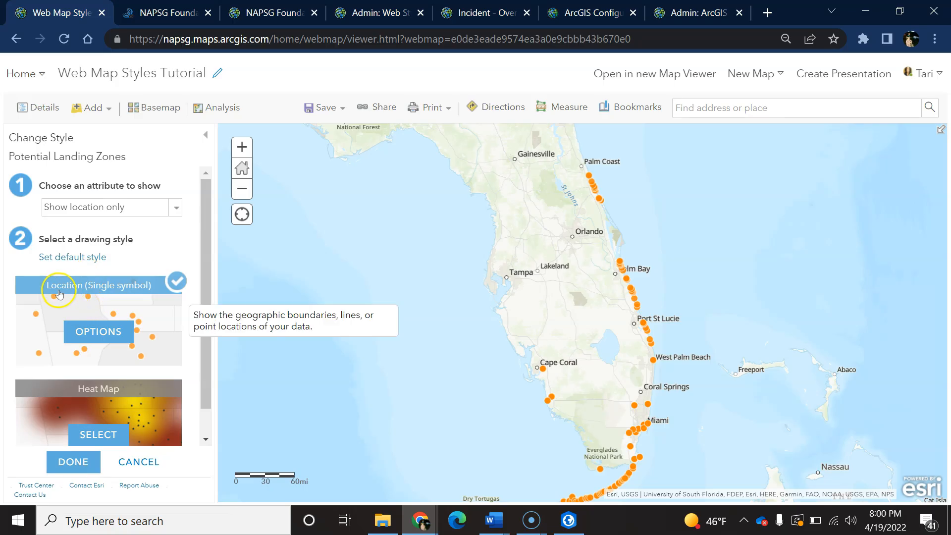
{"action": "left_click", "coordinate": [108, 331]}
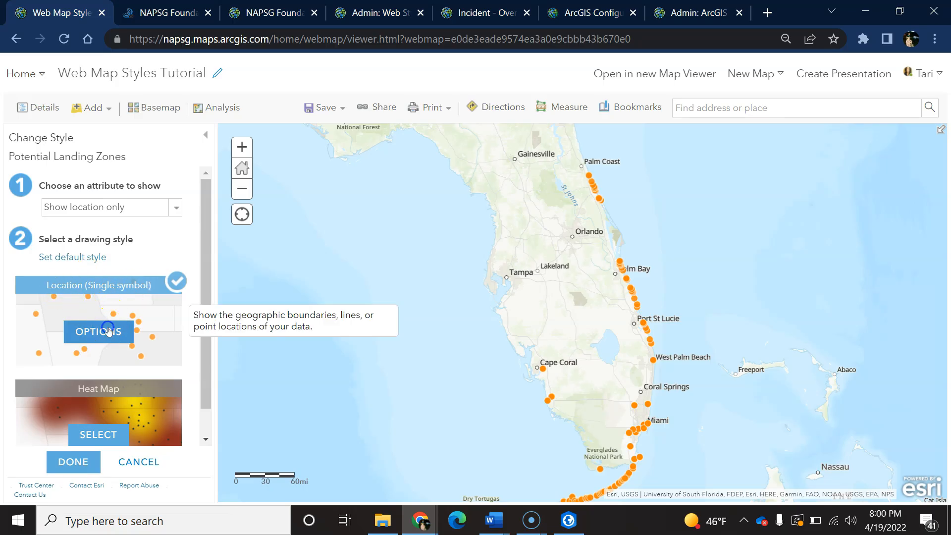
{"action": "left_click", "coordinate": [60, 215]}
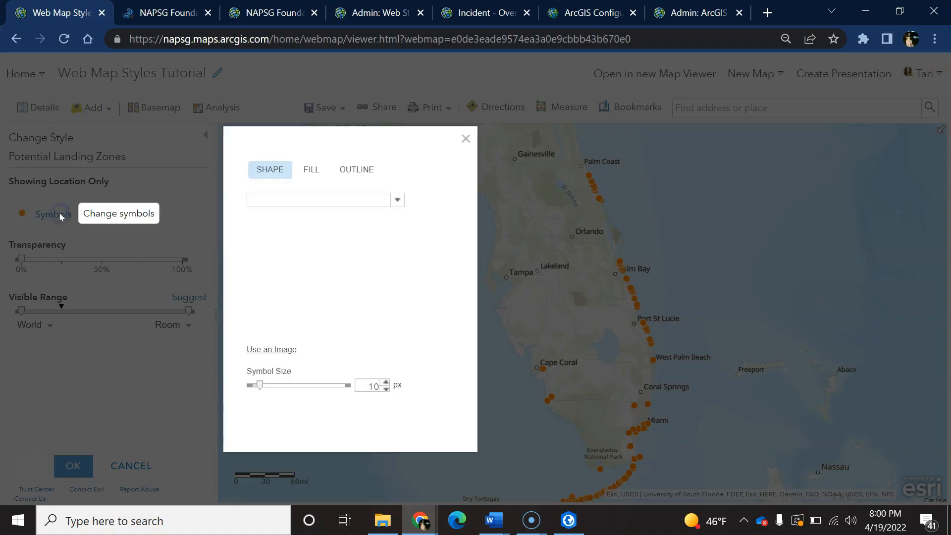
{"action": "left_click", "coordinate": [270, 366]}
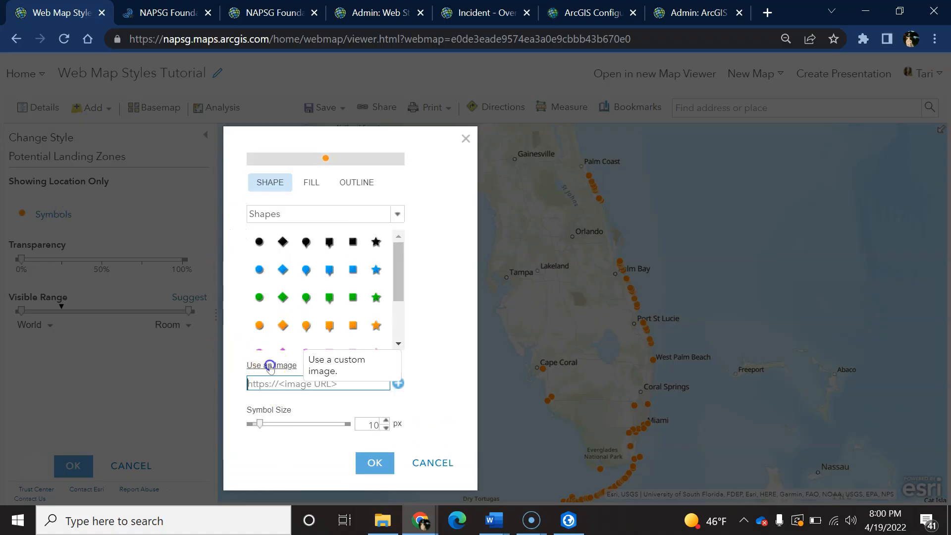
Switch to the NAPSG Foundation website and open its online symbology library tool.
{"action": "left_click", "coordinate": [173, 11]}
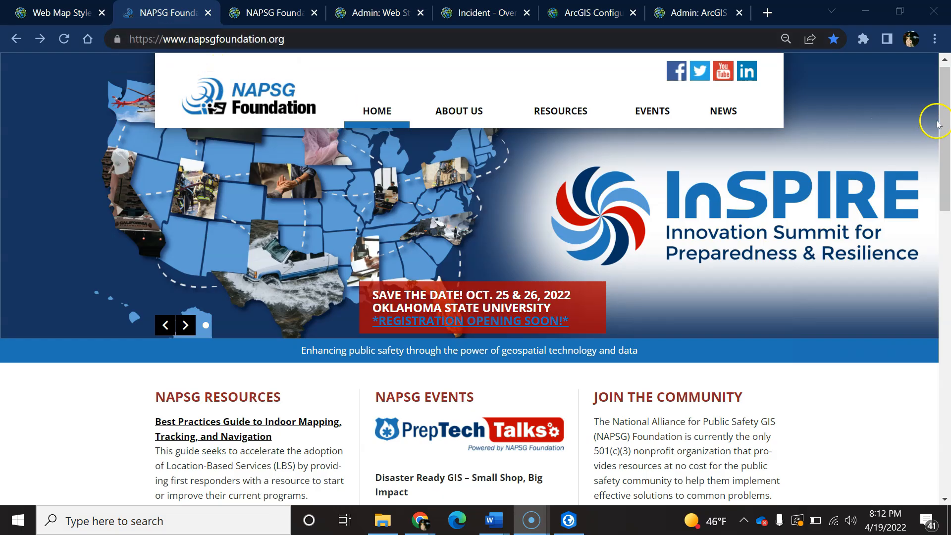
{"action": "scroll", "coordinate": [937, 124], "scroll_direction": "down", "scroll_amount": 3}
{"action": "left_click", "coordinate": [209, 364]}
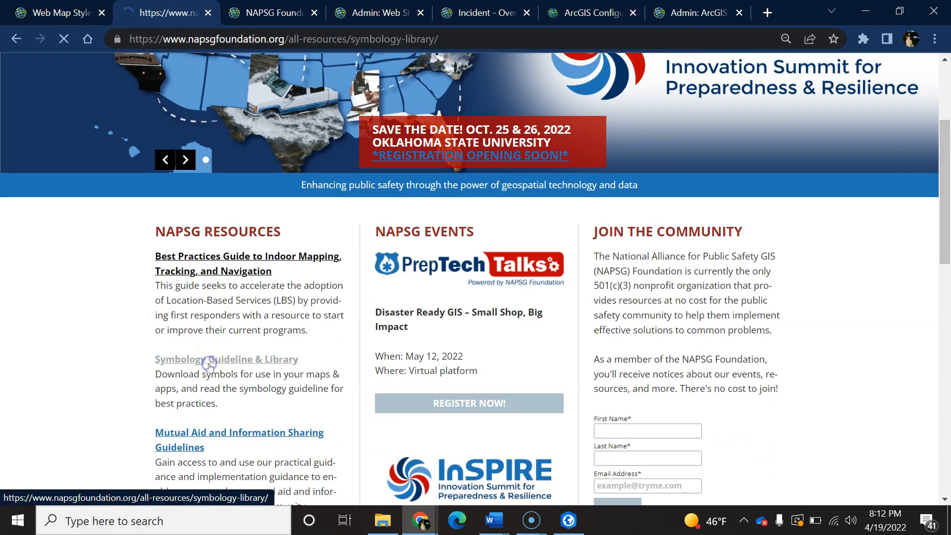
{"action": "left_click", "coordinate": [386, 418]}
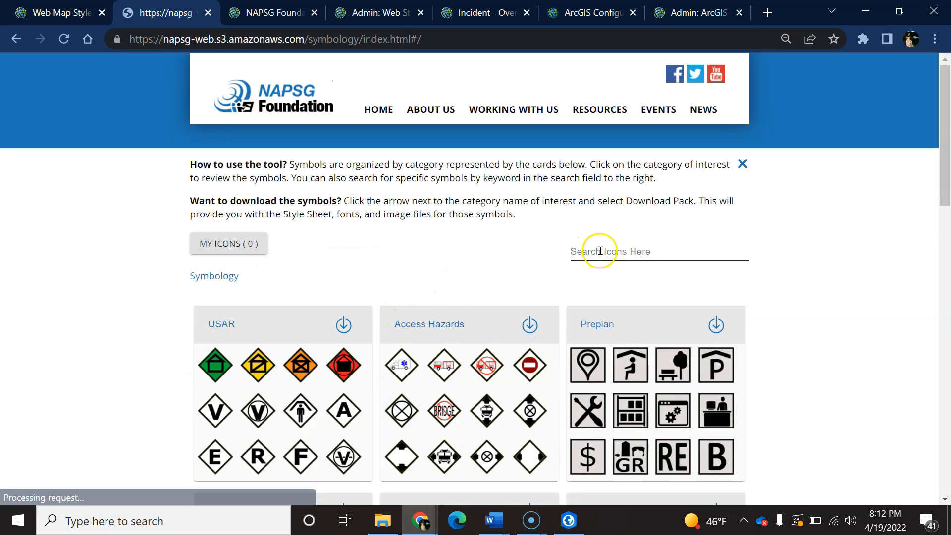
Search the symbol library for "helicopter" and open the USAR Helicopter Landing Zone symbol.
{"action": "scroll", "coordinate": [505, 297], "scroll_direction": "down", "scroll_amount": 3}
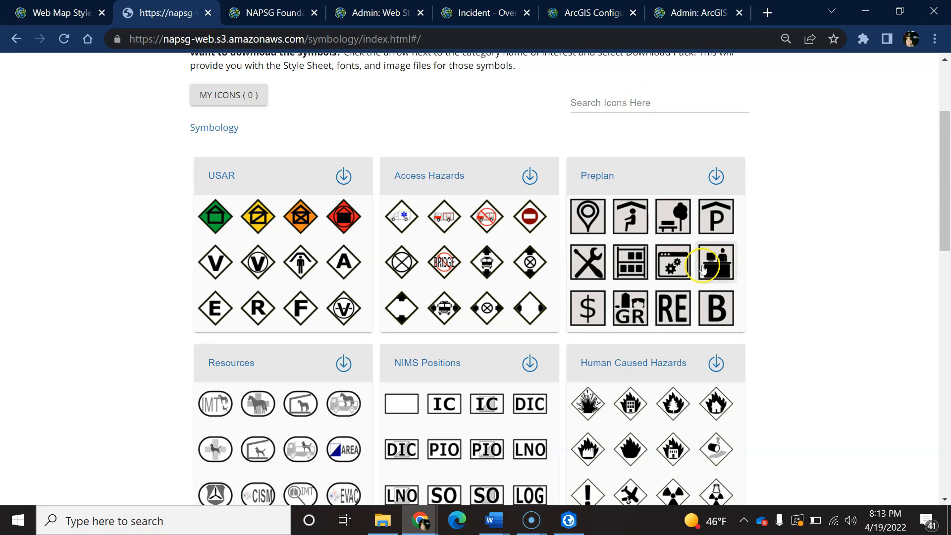
{"action": "scroll", "coordinate": [167, 221], "scroll_direction": "down", "scroll_amount": 2}
{"action": "scroll", "coordinate": [549, 267], "scroll_direction": "up", "scroll_amount": 3}
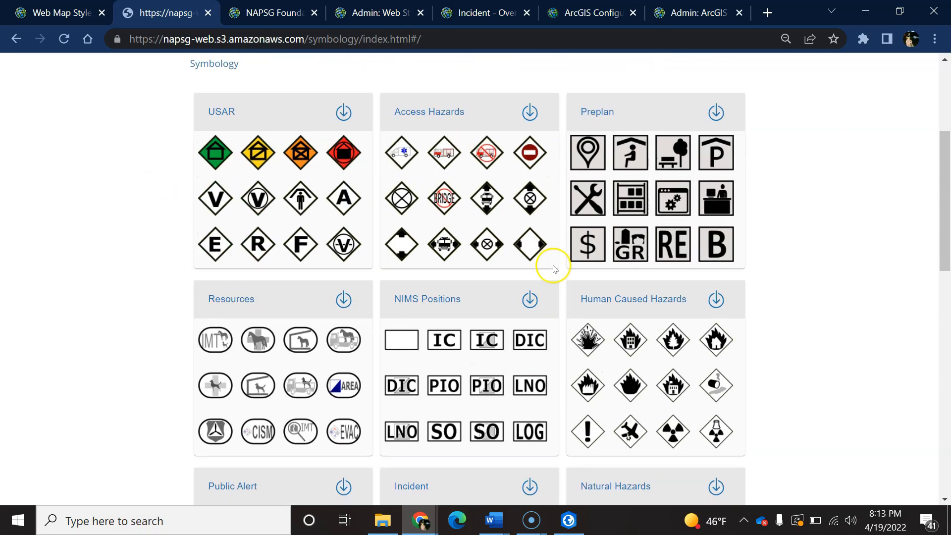
{"action": "left_click", "coordinate": [623, 176]}
{"action": "type", "text": "helicopter"}
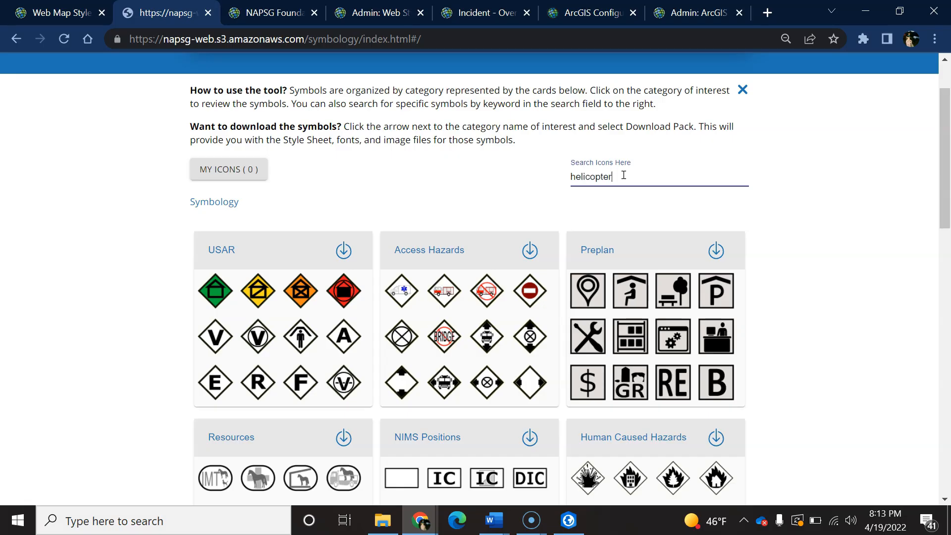
{"action": "key", "text": "Return"}
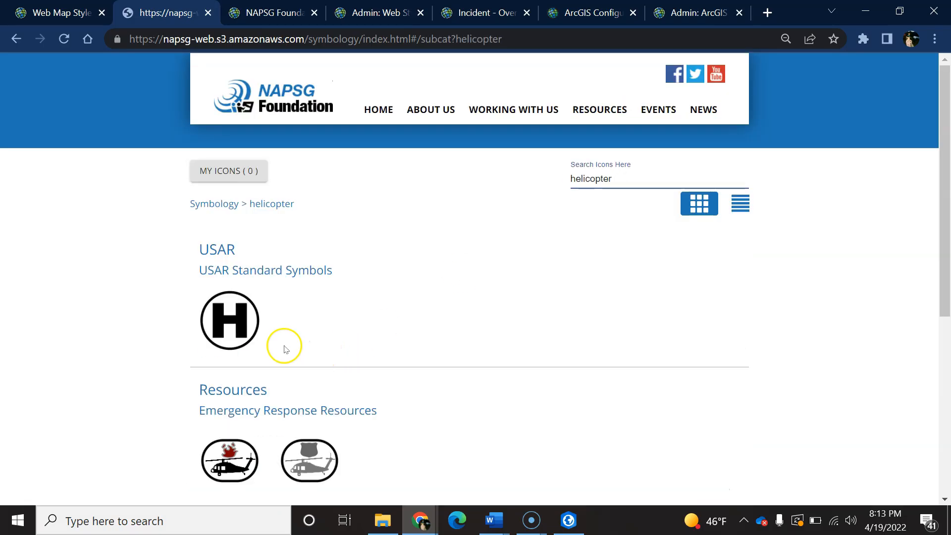
{"action": "left_click", "coordinate": [231, 338]}
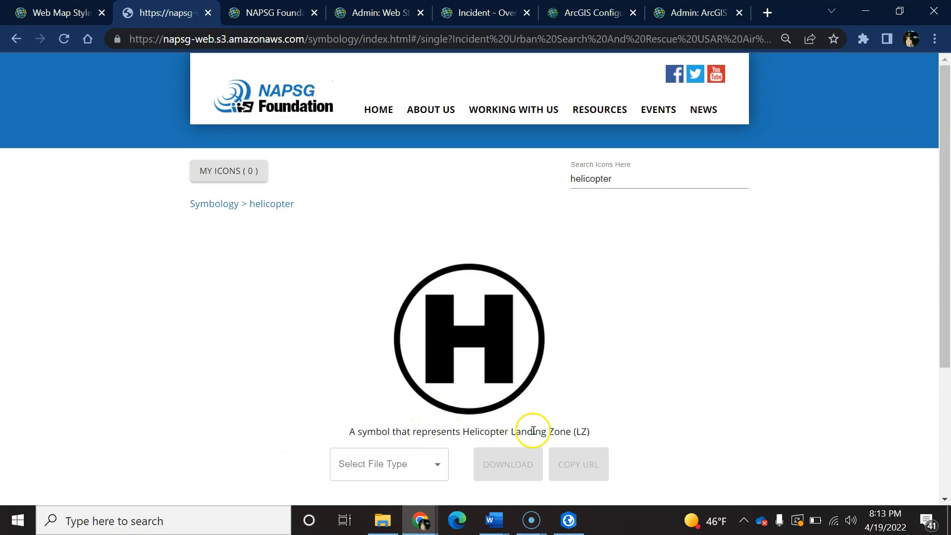
Choose PNG 256 as the Helicopter Landing Zone symbol's file type and copy its URL.
{"action": "left_click", "coordinate": [438, 466]}
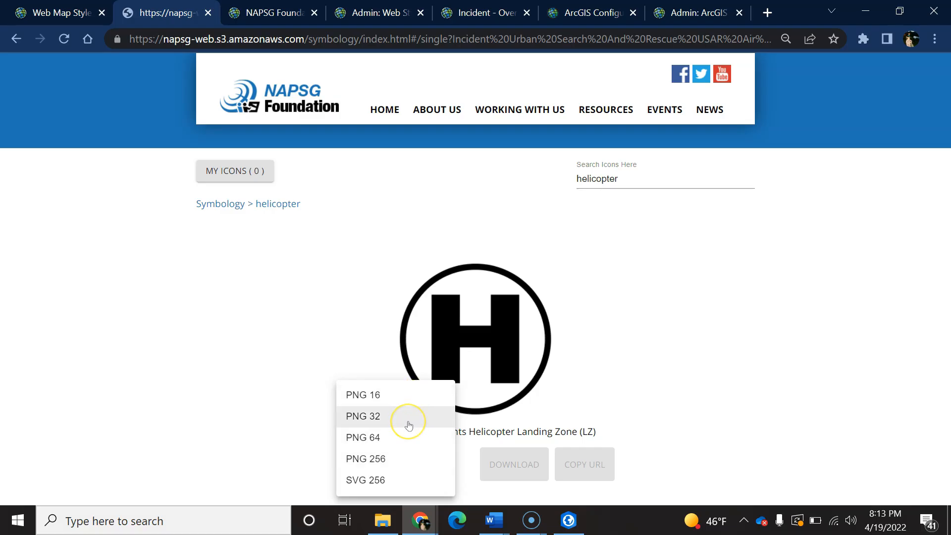
{"action": "left_click", "coordinate": [369, 459]}
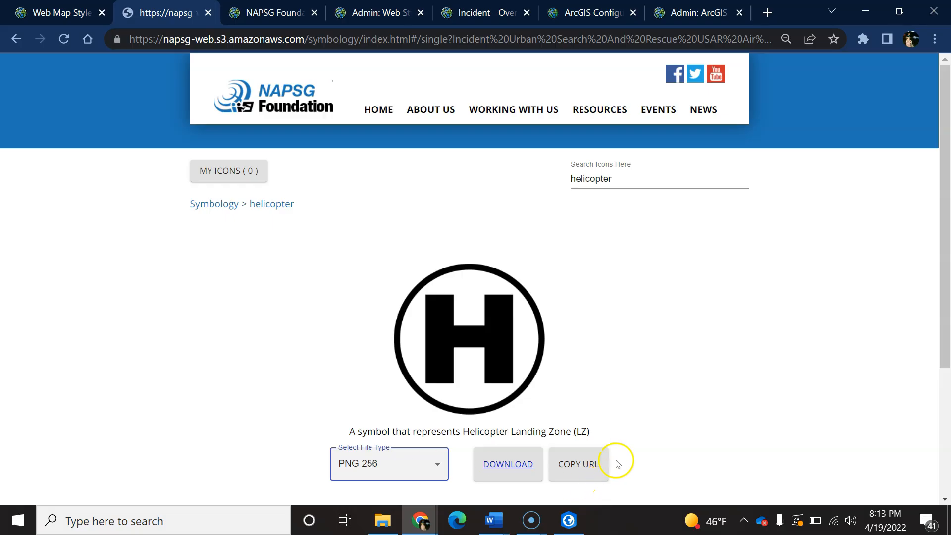
{"action": "left_click", "coordinate": [578, 464]}
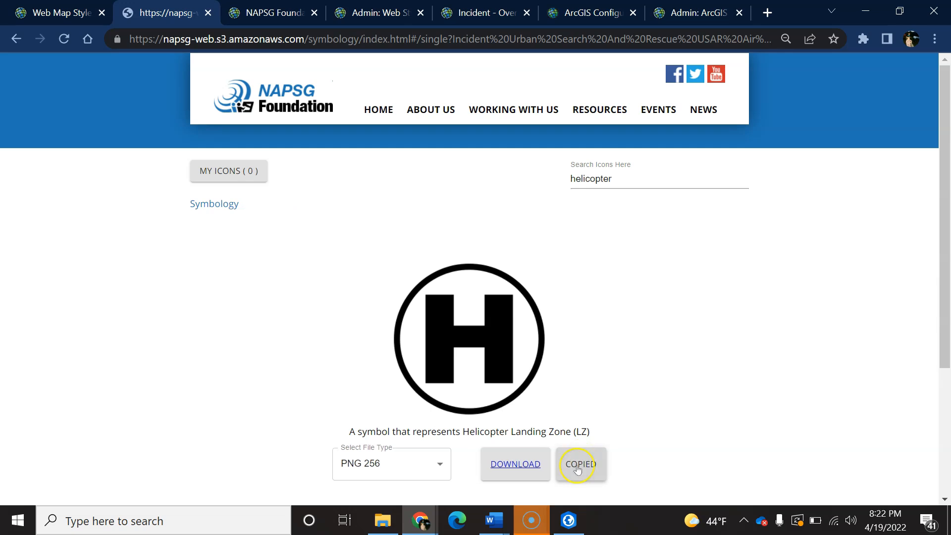
{"action": "left_click", "coordinate": [376, 340]}
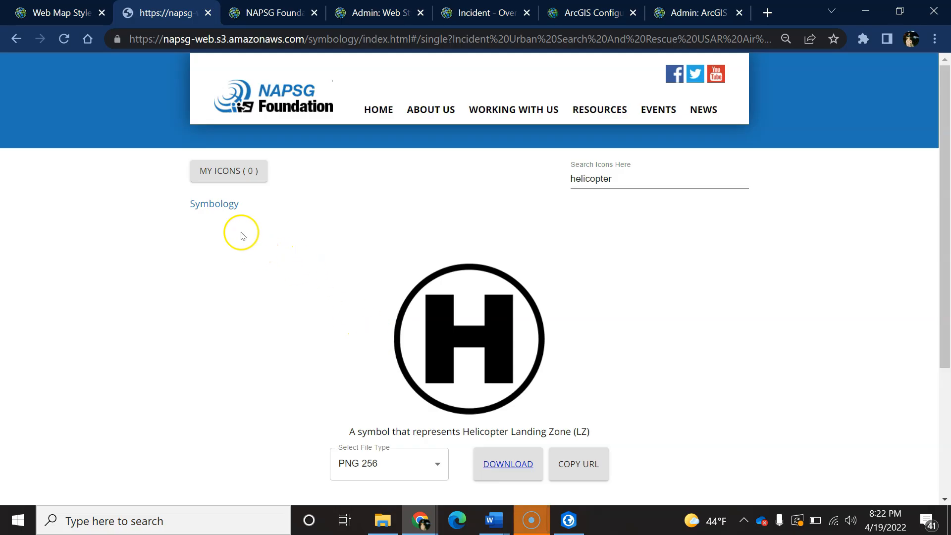
Return to the web map and add the copied image URL as the Potential Landing Zones layer's custom symbol.
{"action": "left_click", "coordinate": [62, 14]}
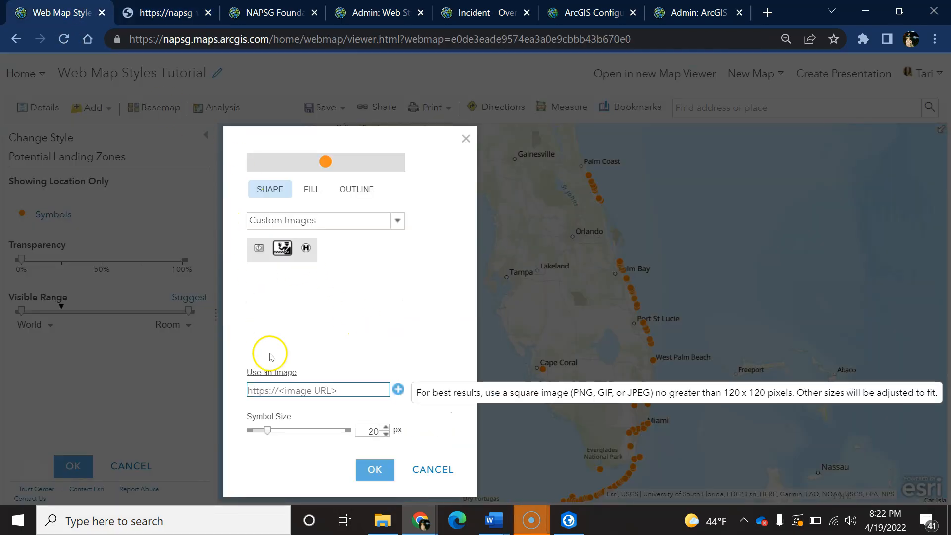
{"action": "left_click", "coordinate": [266, 392]}
{"action": "key", "text": "ctrl+v"}
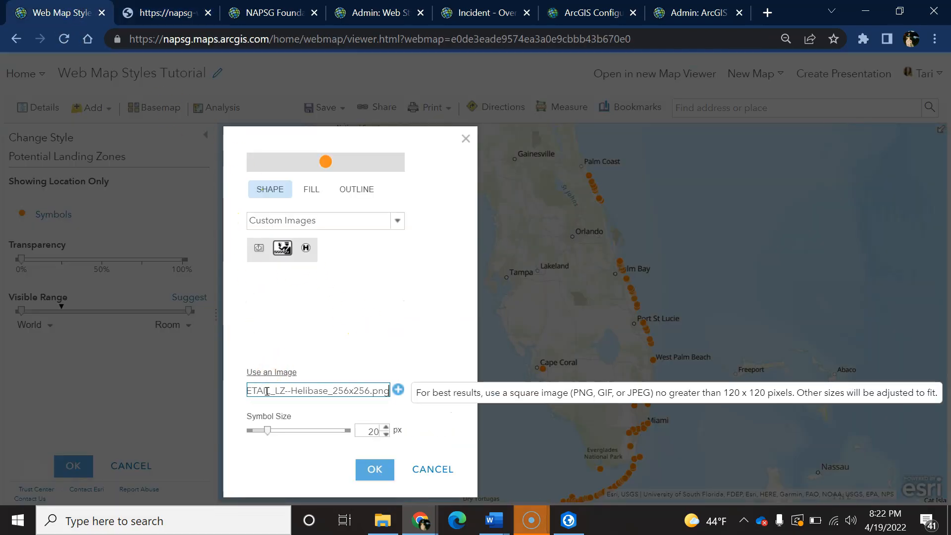
{"action": "left_click", "coordinate": [397, 390]}
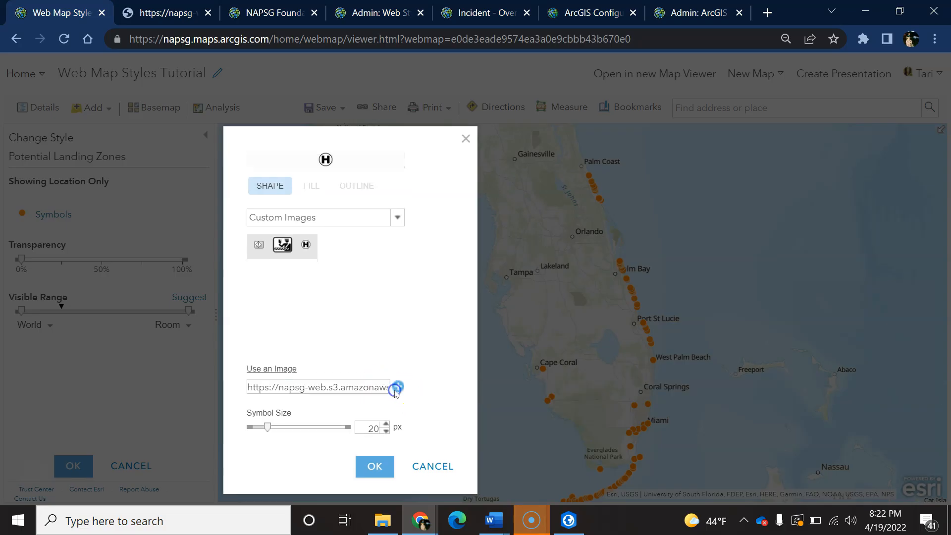
Set the custom symbol's size to 21 px and apply it to the layer.
{"action": "left_click", "coordinate": [369, 431]}
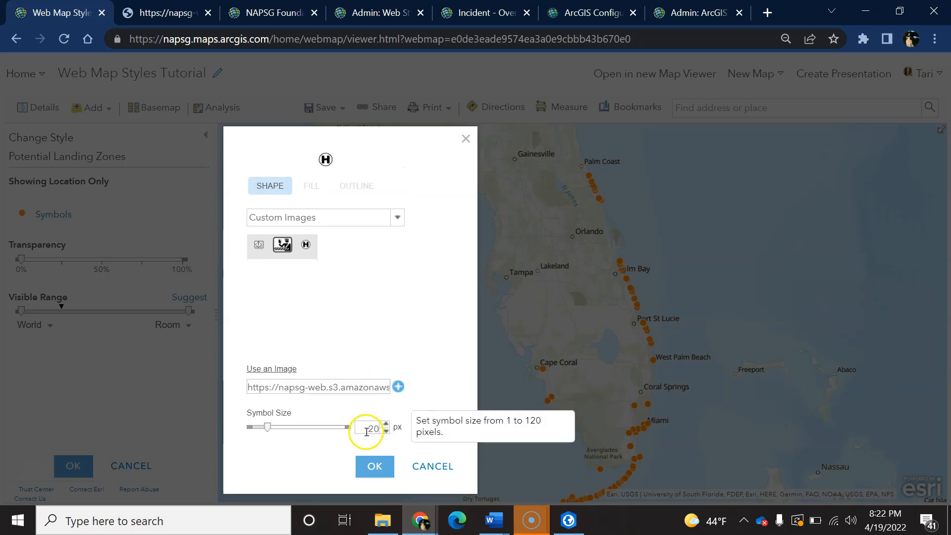
{"action": "left_click", "coordinate": [385, 424]}
{"action": "left_click", "coordinate": [386, 424]}
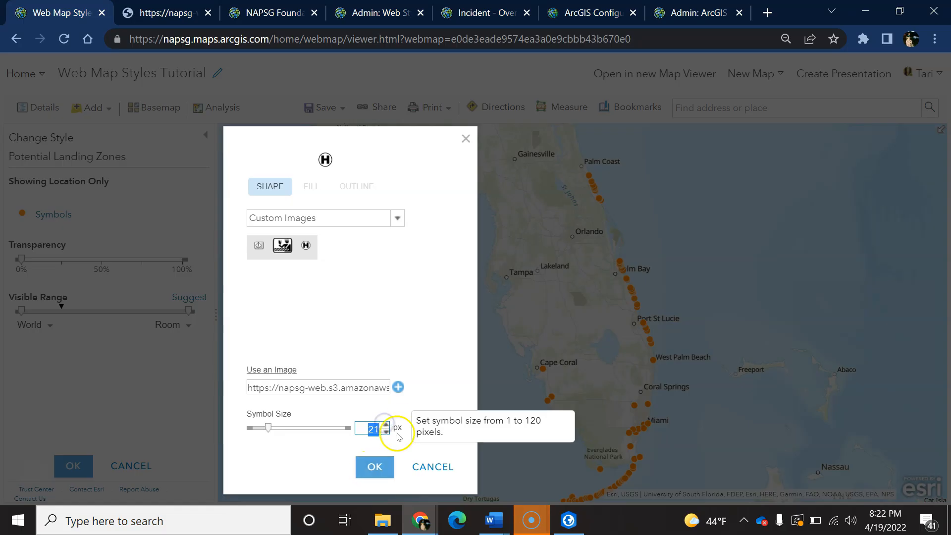
{"action": "left_click", "coordinate": [368, 471]}
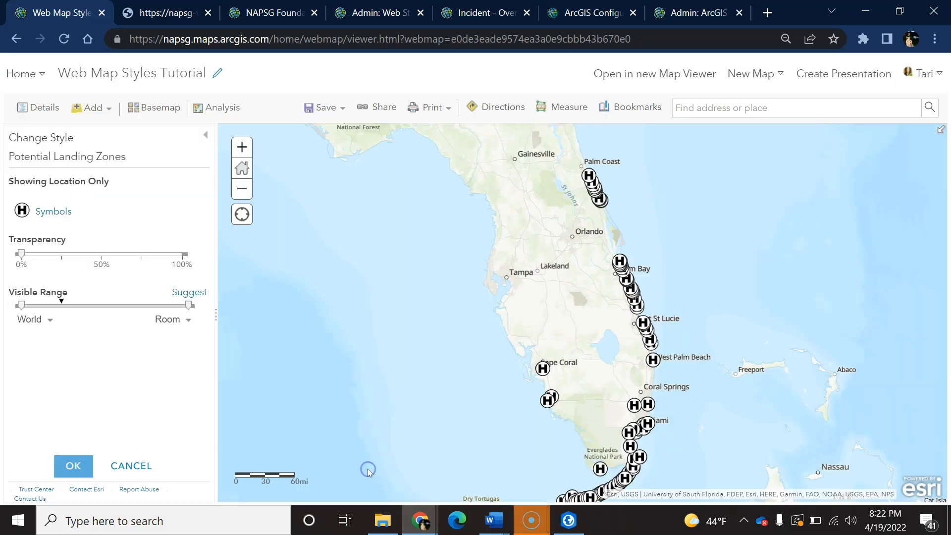
Accept the Potential Landing Zones style changes and save the web map.
{"action": "left_click", "coordinate": [51, 526]}
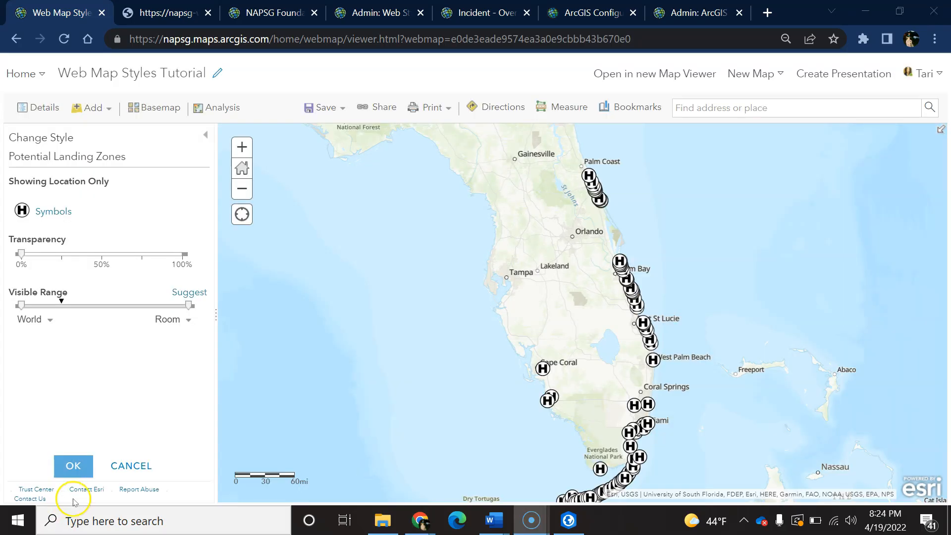
{"action": "left_click", "coordinate": [89, 471]}
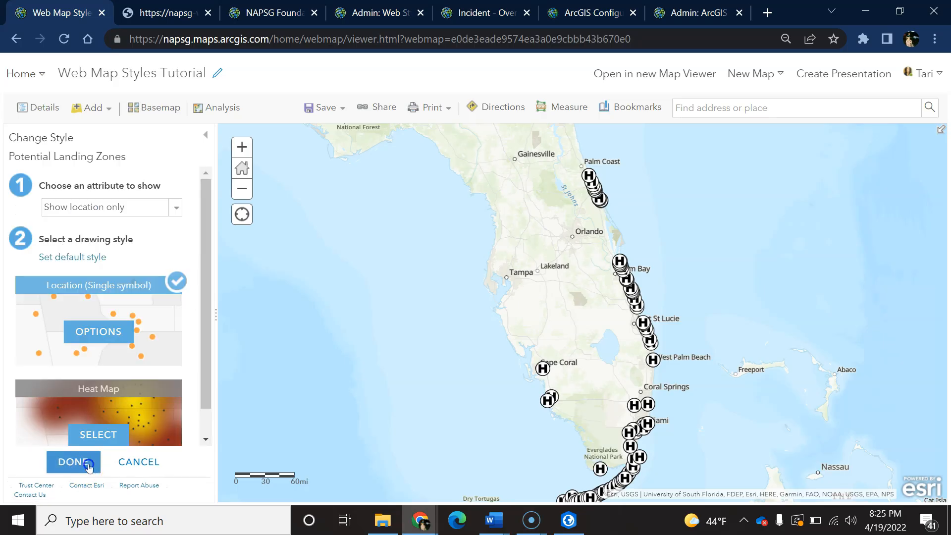
{"action": "left_click", "coordinate": [89, 465]}
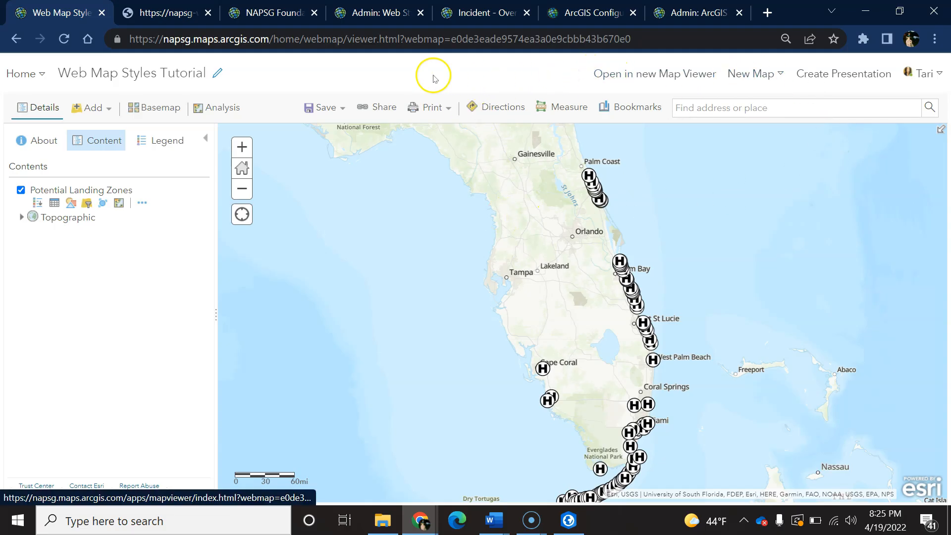
{"action": "left_click", "coordinate": [318, 107]}
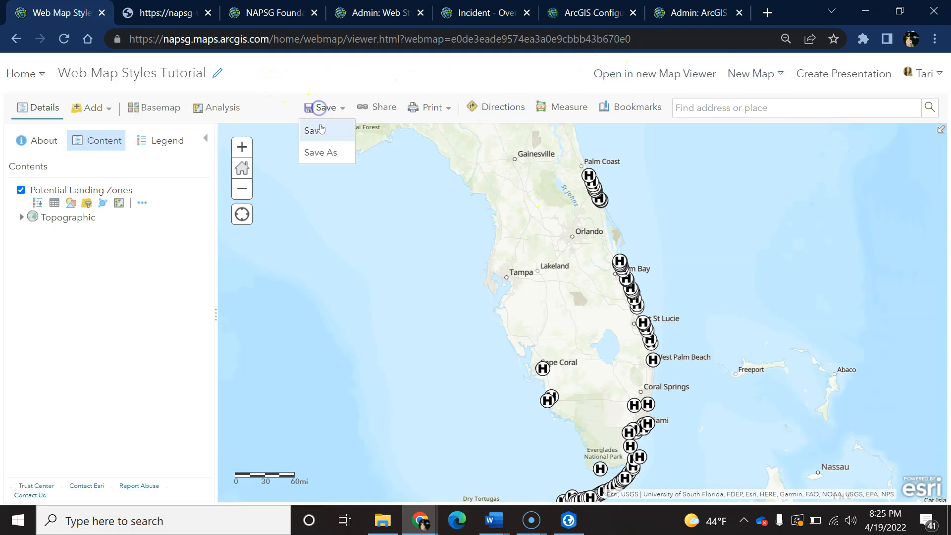
{"action": "left_click", "coordinate": [320, 130]}
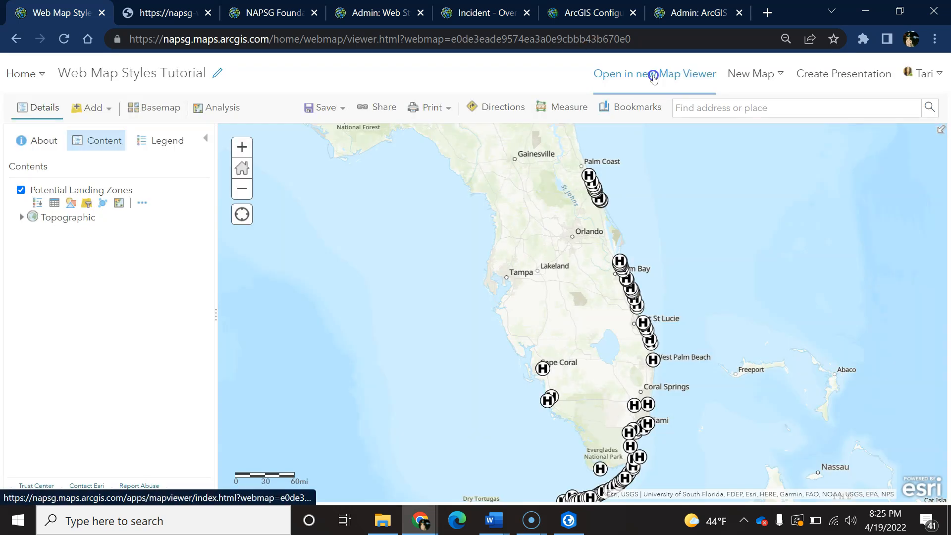
Open the web map in the new Map Viewer, and go to the organization's Web styles map settings.
{"action": "left_click", "coordinate": [654, 78]}
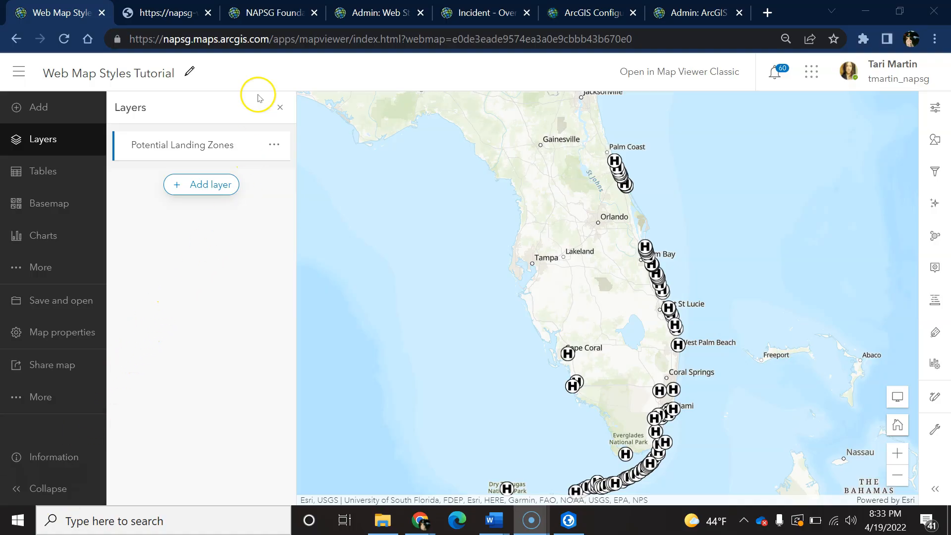
{"action": "left_click", "coordinate": [267, 15]}
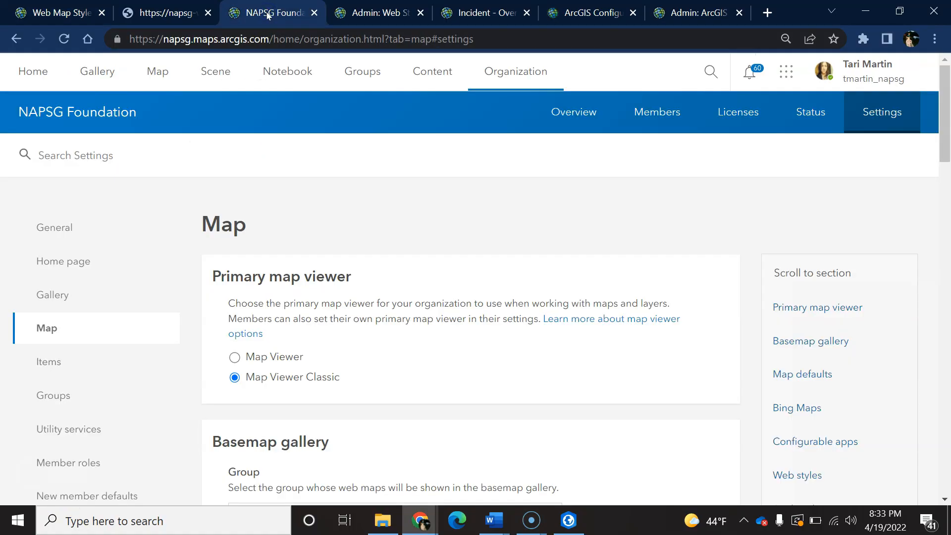
{"action": "left_click_drag", "start_coordinate": [937, 112], "coordinate": [944, 393]}
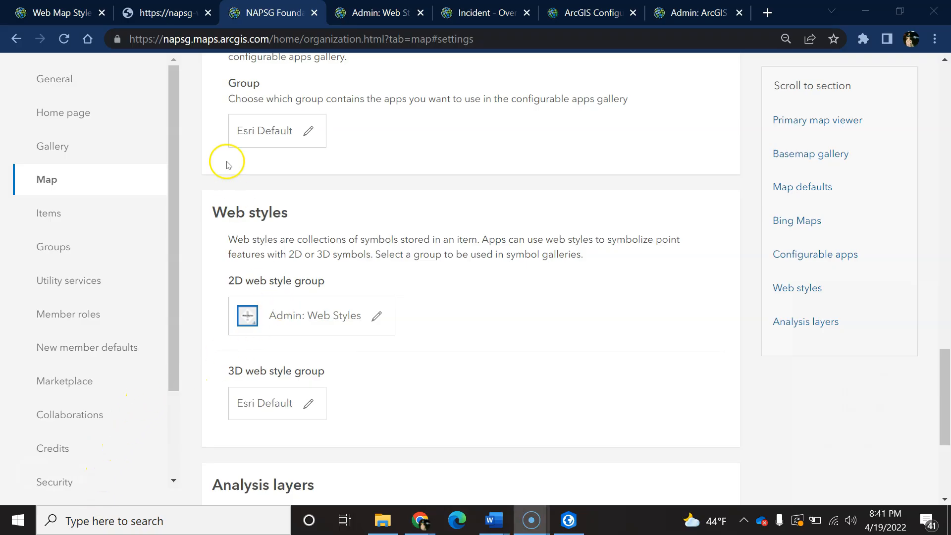
Download the ArcGIS Pro USAR Style Sheet from the NAPSG Symbol Library's ArcGIS Pro stylesheets group.
{"action": "left_click", "coordinate": [176, 19]}
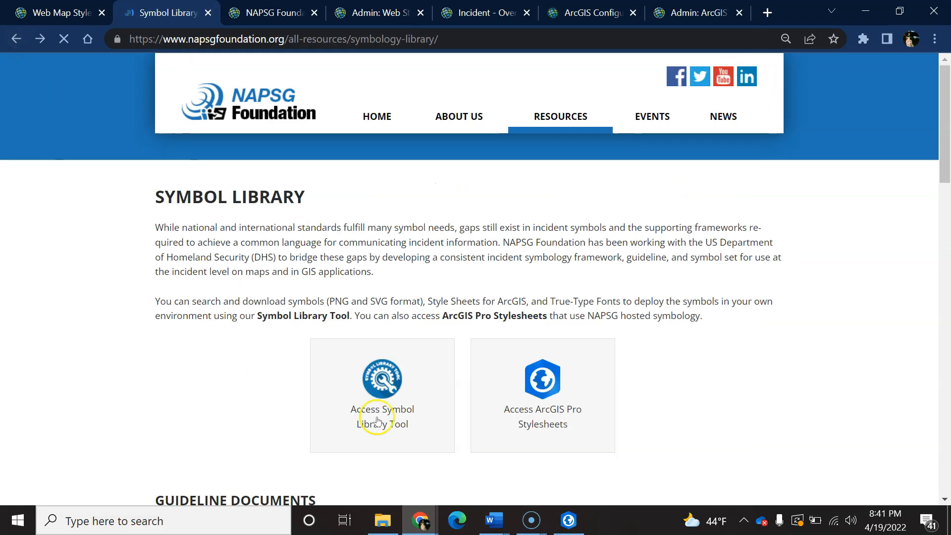
{"action": "left_click", "coordinate": [539, 415]}
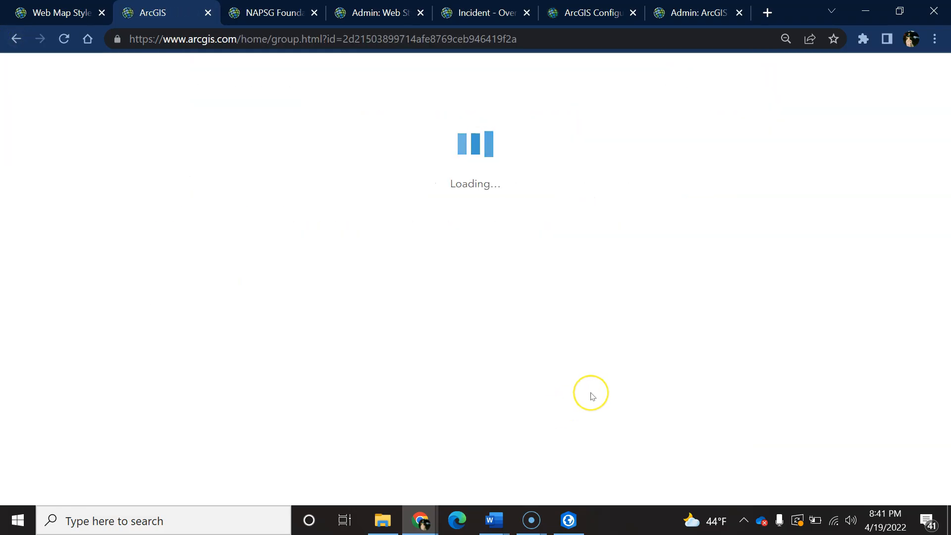
{"action": "scroll", "coordinate": [570, 391], "scroll_direction": "down", "scroll_amount": 2}
{"action": "scroll", "coordinate": [553, 385], "scroll_direction": "down", "scroll_amount": 5}
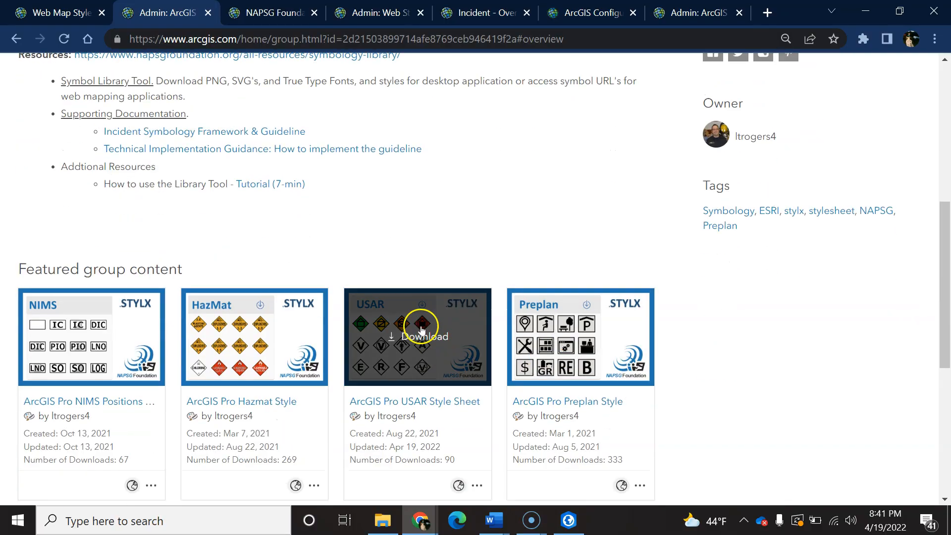
{"action": "left_click", "coordinate": [414, 338]}
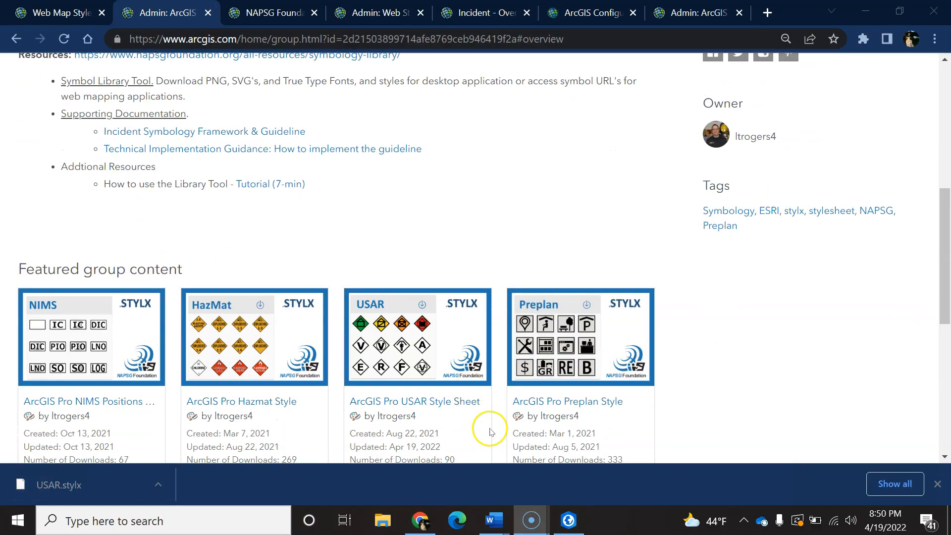
Switch to ArcGIS Pro and add the USAR style file from the Downloads folder to the project.
{"action": "left_click", "coordinate": [569, 520]}
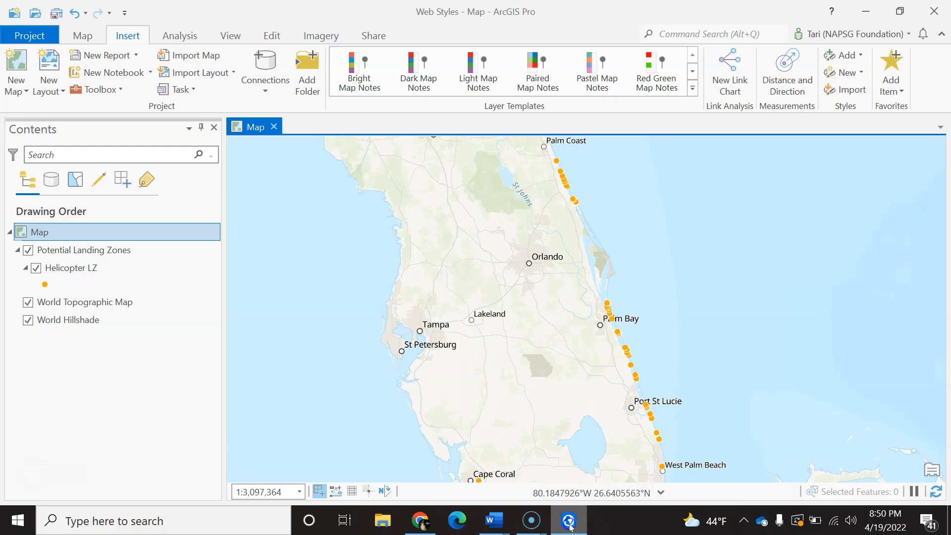
{"action": "left_click", "coordinate": [837, 56]}
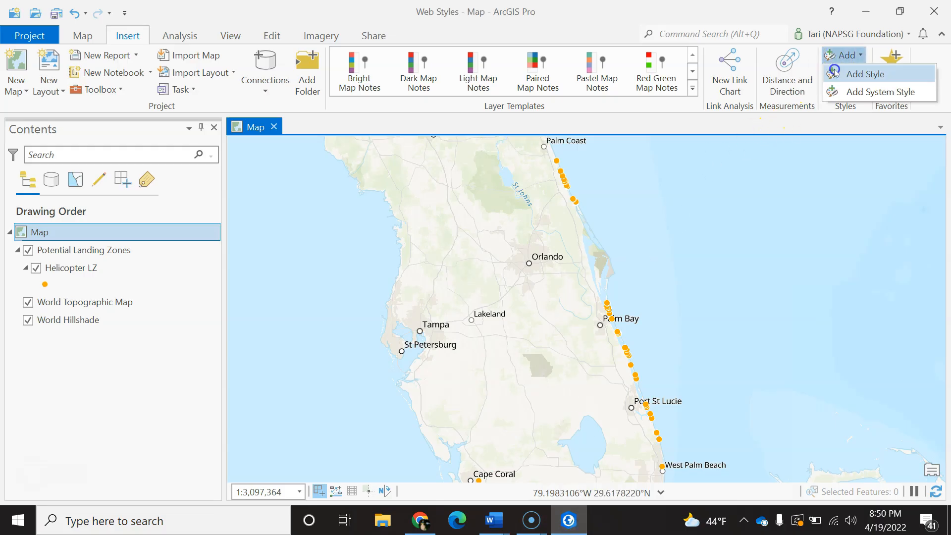
{"action": "left_click", "coordinate": [861, 72]}
{"action": "left_click_drag", "start_coordinate": [390, 221], "coordinate": [392, 307]}
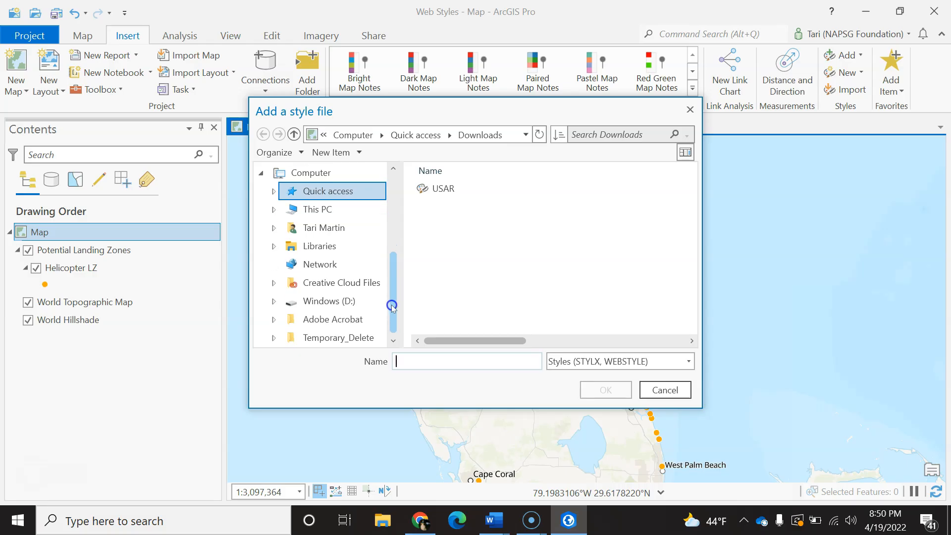
{"action": "left_click", "coordinate": [272, 209]}
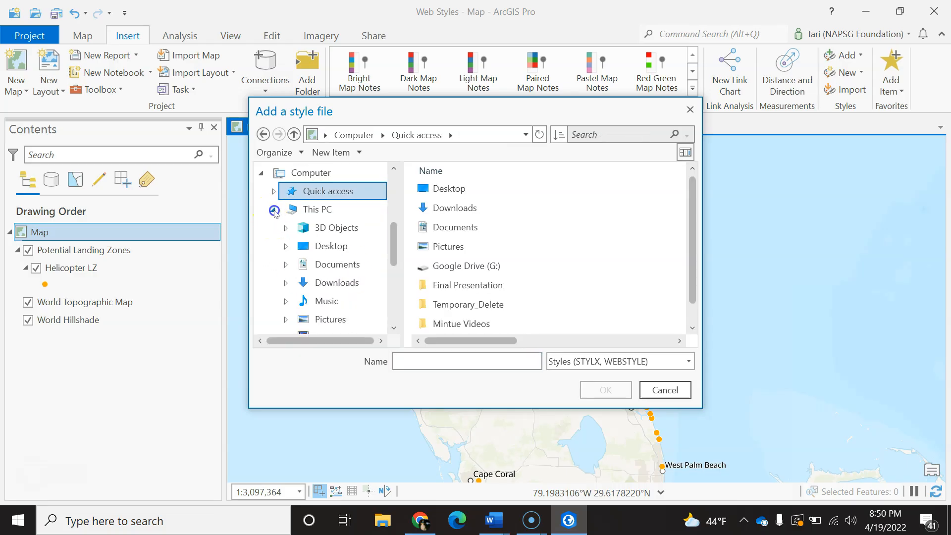
{"action": "left_click", "coordinate": [337, 283]}
{"action": "left_click", "coordinate": [436, 188]}
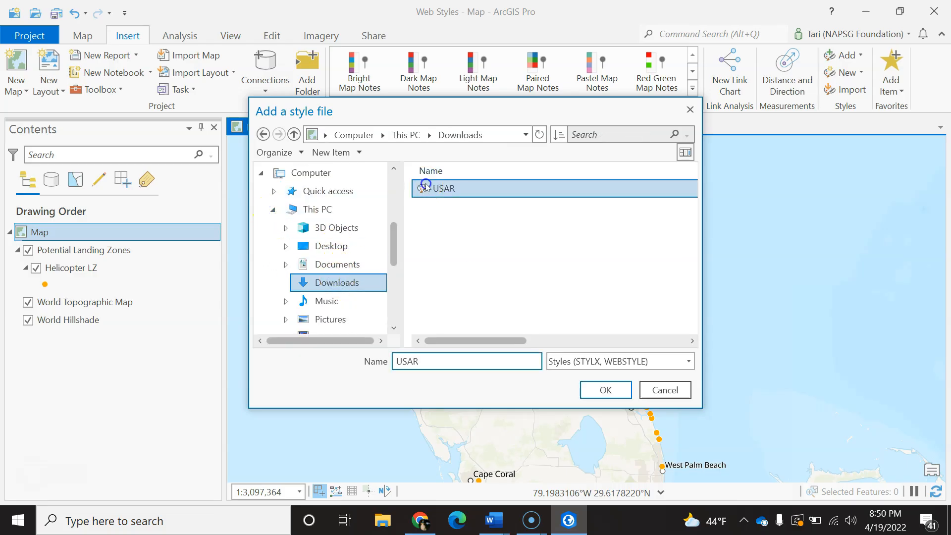
{"action": "left_click", "coordinate": [599, 390]}
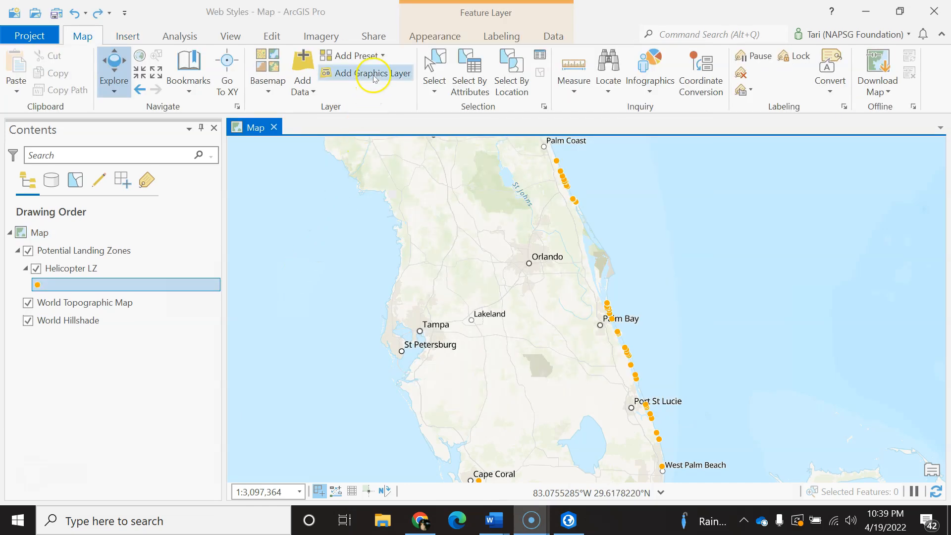
Start sharing USAR as a web style with the summary "US&R Web Style" and the tag "symbology".
{"action": "left_click", "coordinate": [374, 37]}
{"action": "left_click", "coordinate": [312, 92]}
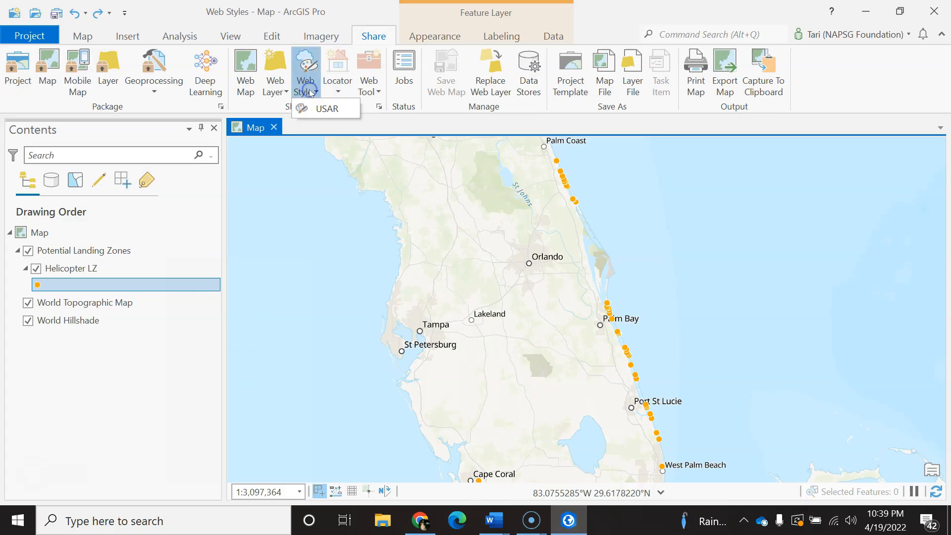
{"action": "left_click", "coordinate": [328, 109]}
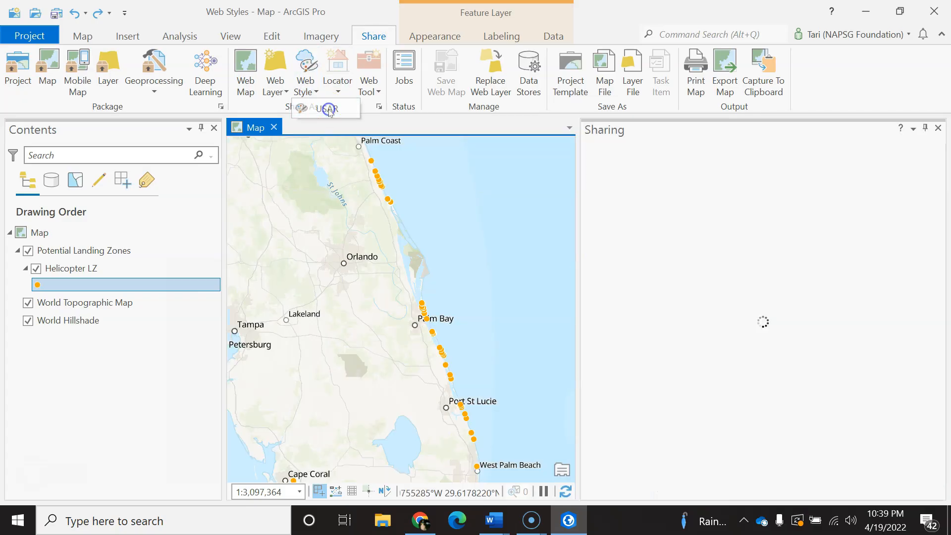
{"action": "left_click", "coordinate": [651, 289]}
{"action": "type", "text": "US&R Web Style"}
{"action": "left_click", "coordinate": [637, 350]}
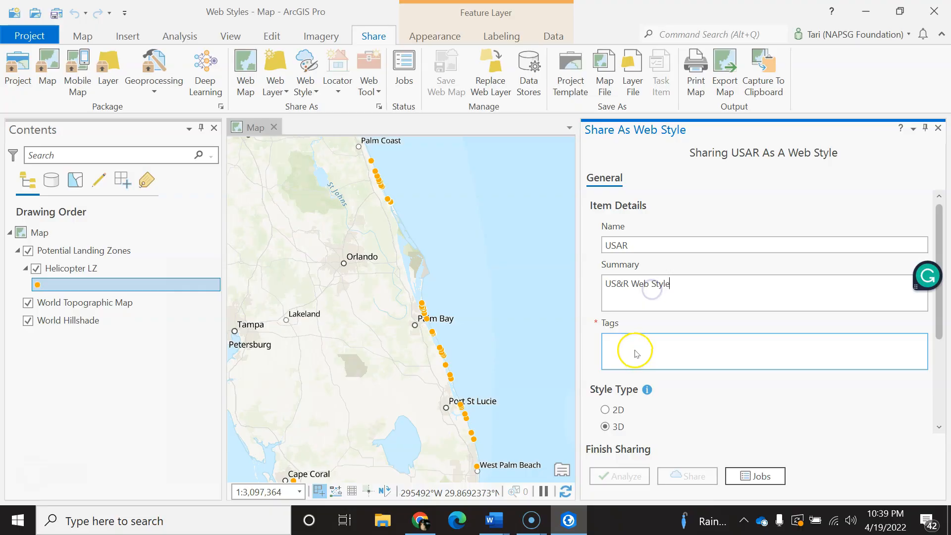
{"action": "type", "text": "symbol"}
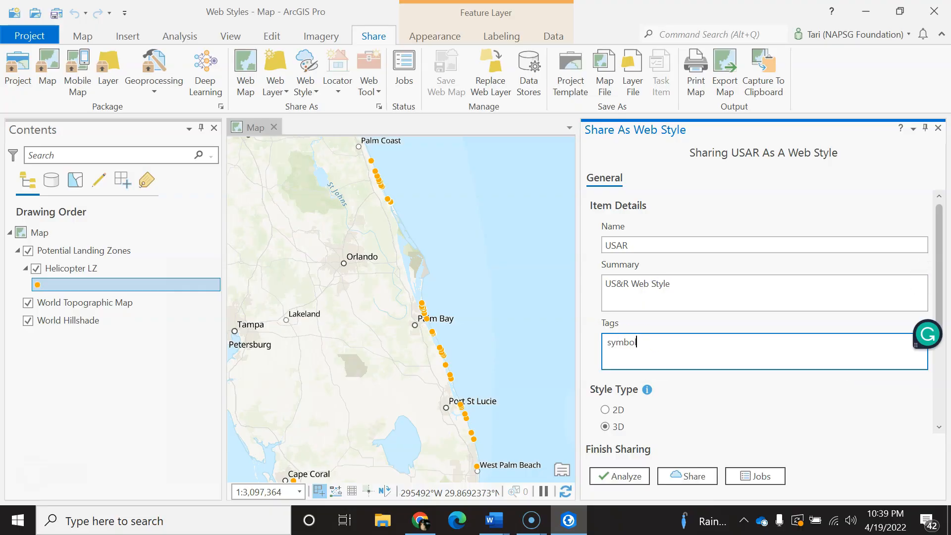
Set the style type to 2D and the folder to Project - Web Styles, and publish the web style.
{"action": "left_click", "coordinate": [623, 418]}
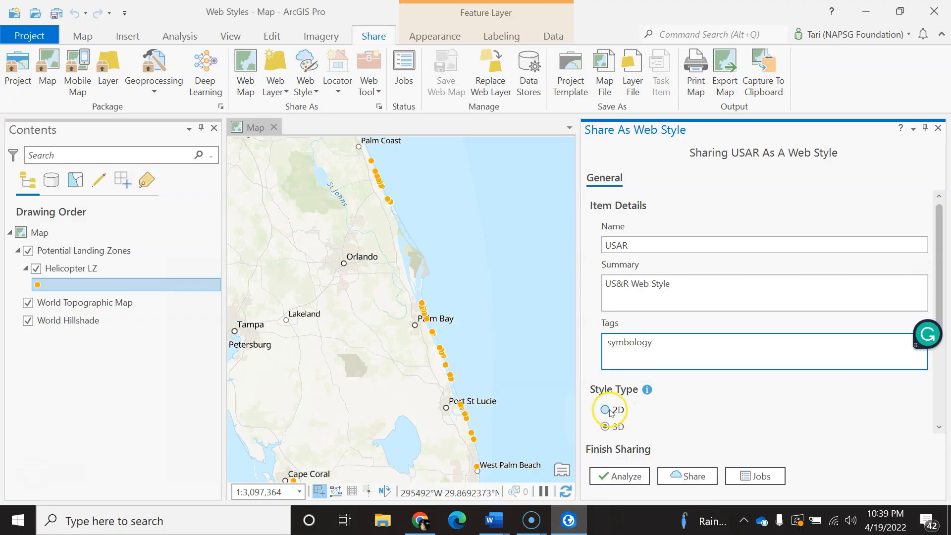
{"action": "scroll", "coordinate": [643, 416], "scroll_direction": "down", "scroll_amount": 5}
{"action": "left_click", "coordinate": [679, 349]}
{"action": "type", "text": "proje"}
{"action": "left_click", "coordinate": [687, 380]}
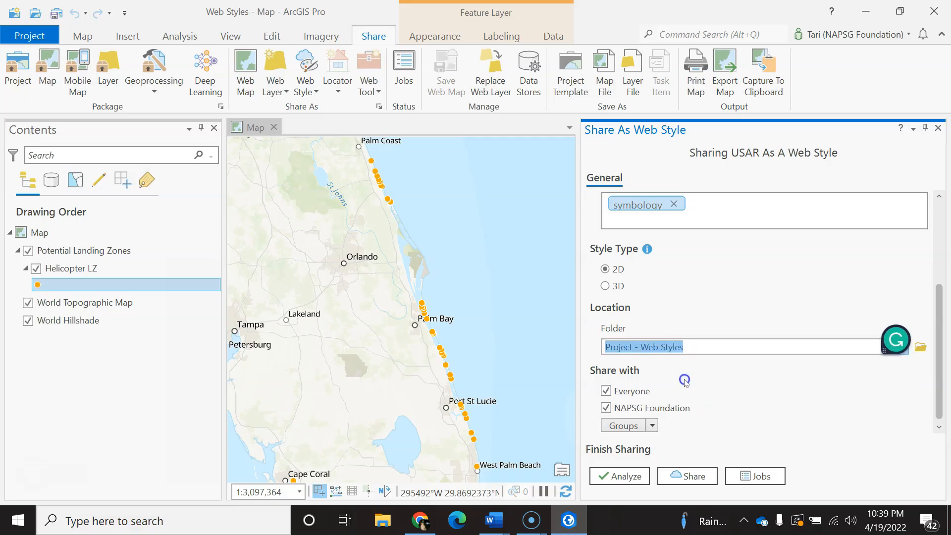
{"action": "left_click", "coordinate": [689, 477]}
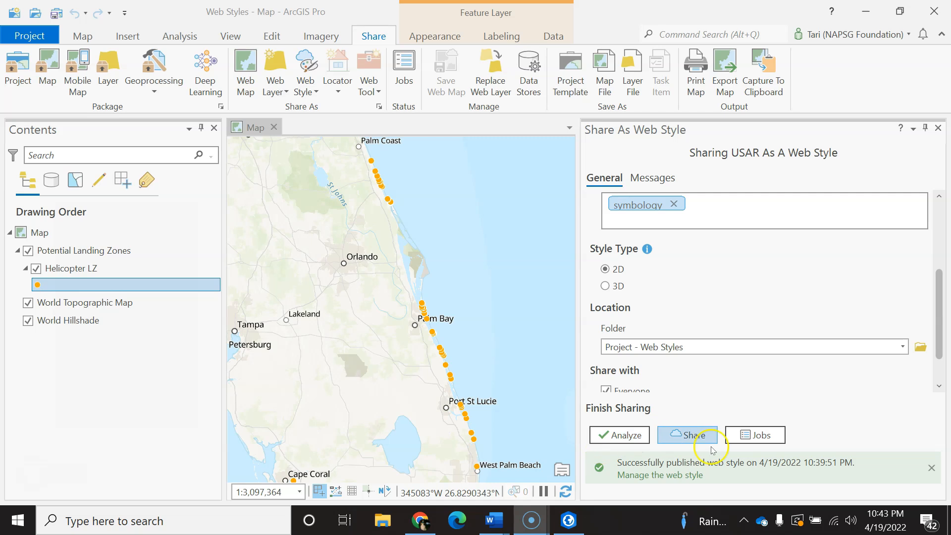
Return to the ArcGIS Online content in Chrome and share the USAR web style item with the Admin: Web Styles group.
{"action": "mouse_move", "coordinate": [413, 509]}
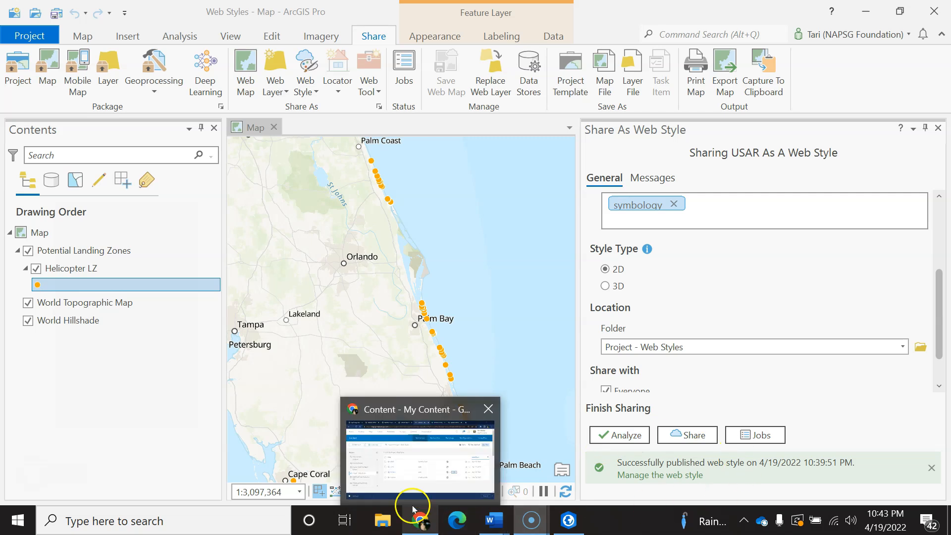
{"action": "left_click", "coordinate": [405, 413]}
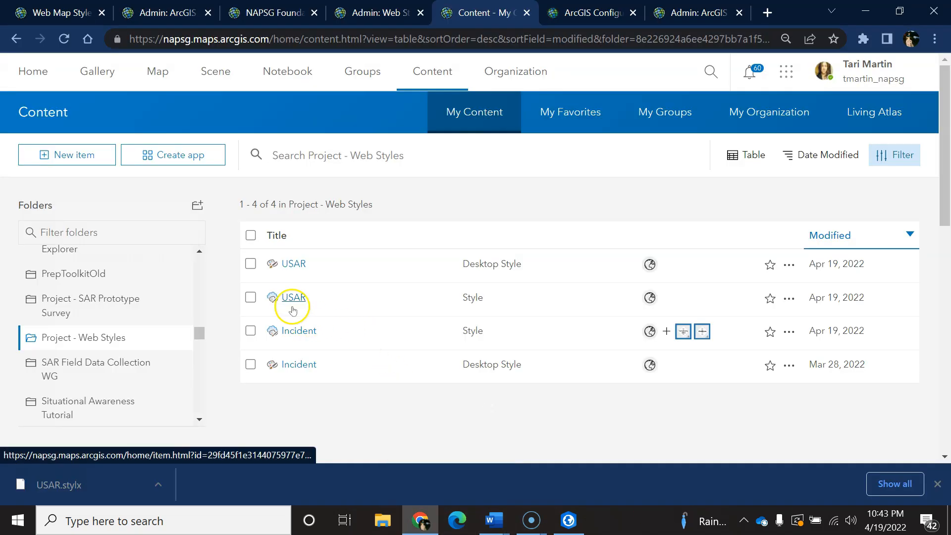
{"action": "left_click", "coordinate": [251, 299]}
{"action": "left_click", "coordinate": [842, 205]}
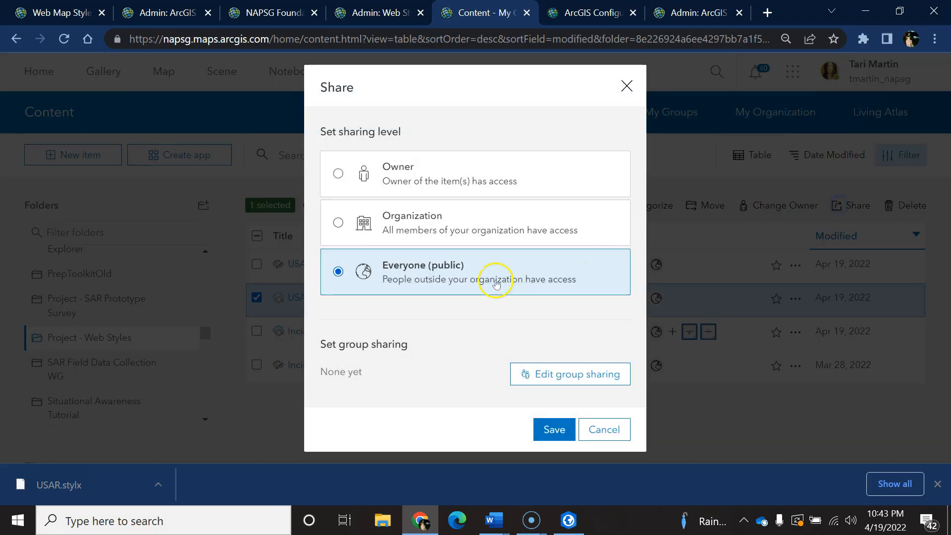
{"action": "left_click", "coordinate": [540, 375]}
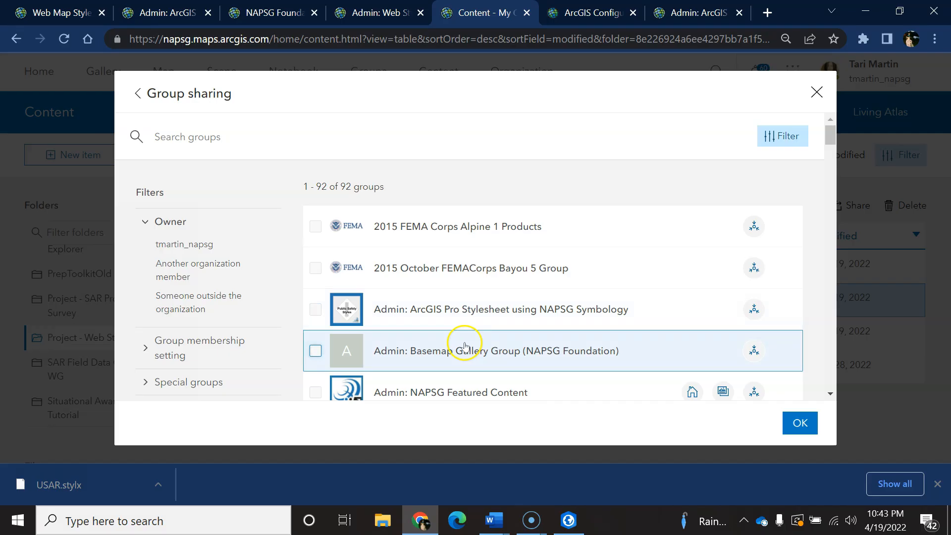
{"action": "scroll", "coordinate": [520, 346], "scroll_direction": "down", "scroll_amount": 3}
{"action": "left_click", "coordinate": [315, 219]}
{"action": "left_click", "coordinate": [796, 425]}
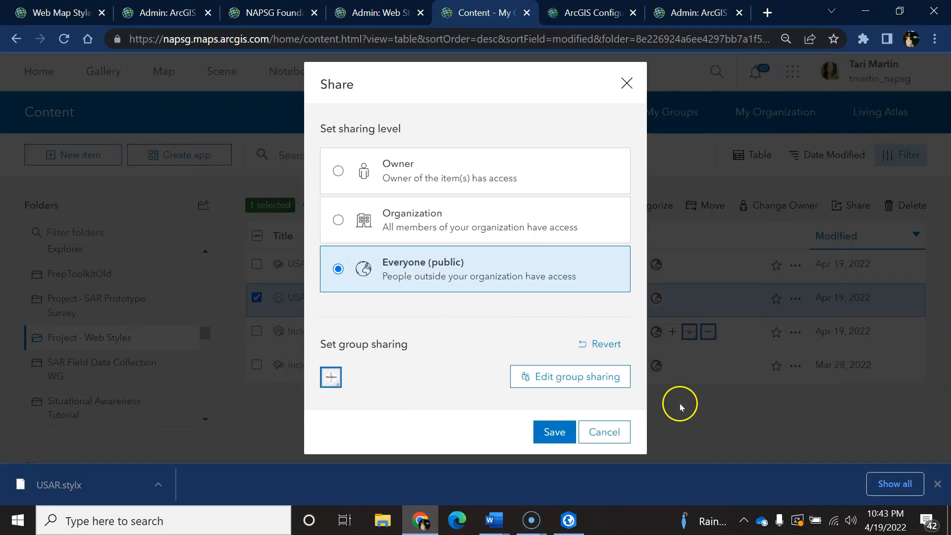
{"action": "left_click", "coordinate": [554, 432]}
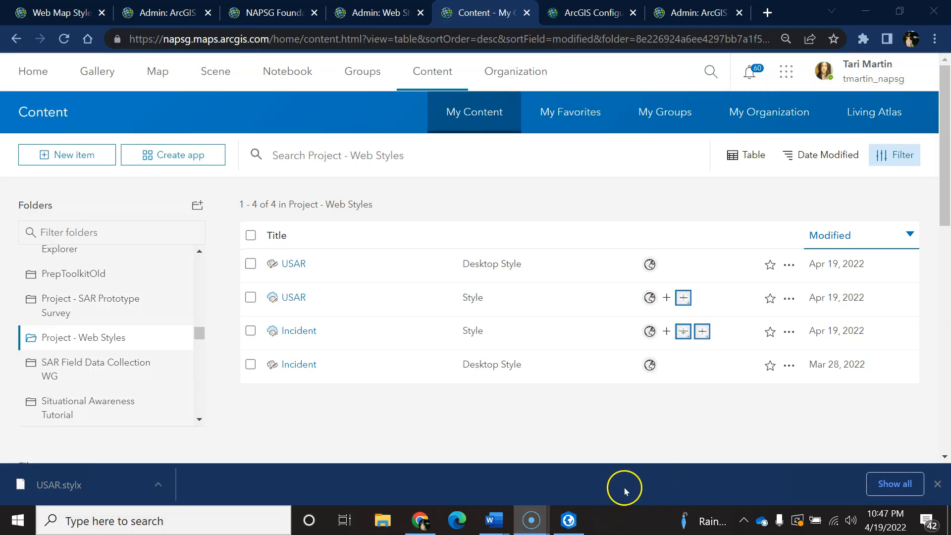
Return to the web map and open the list of vector symbol sets for the Potential Landing Zones symbol.
{"action": "left_click", "coordinate": [62, 12]}
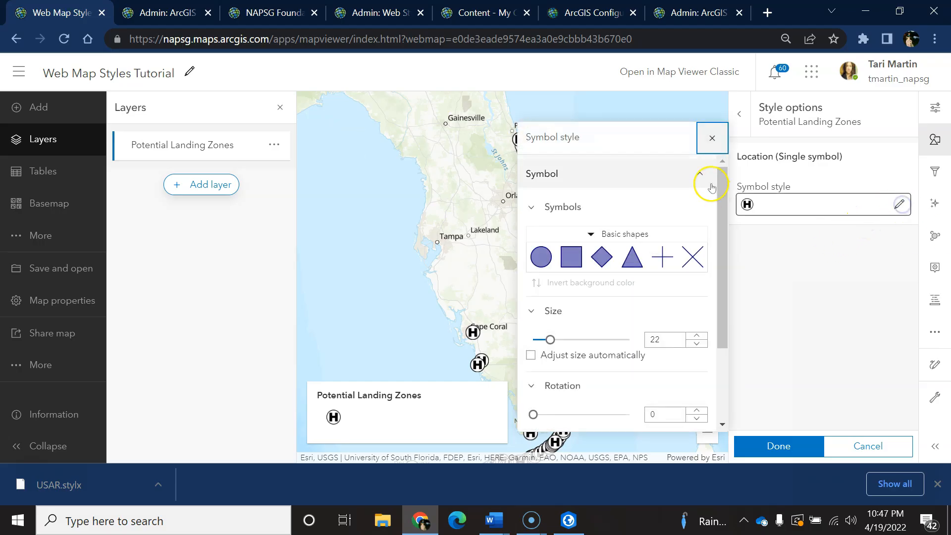
{"action": "left_click", "coordinate": [634, 234]}
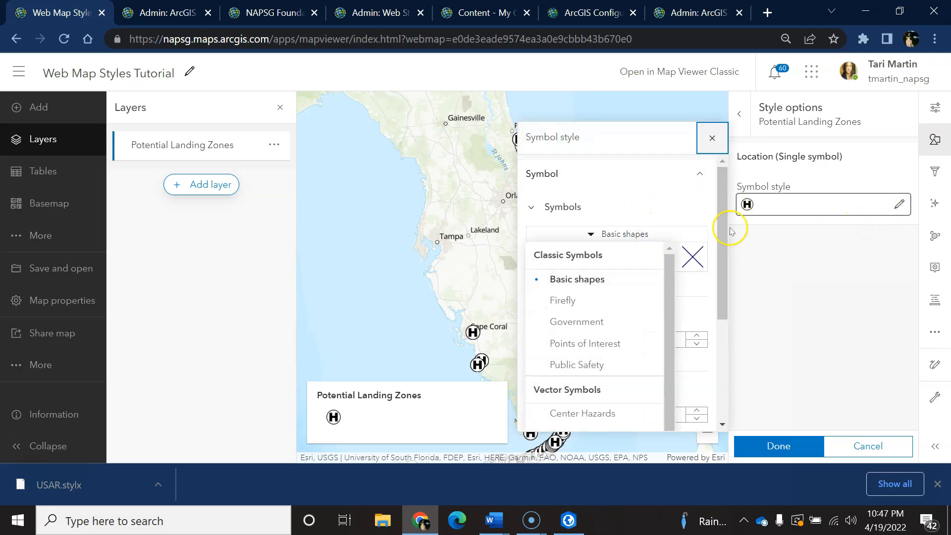
{"action": "left_click", "coordinate": [723, 409]}
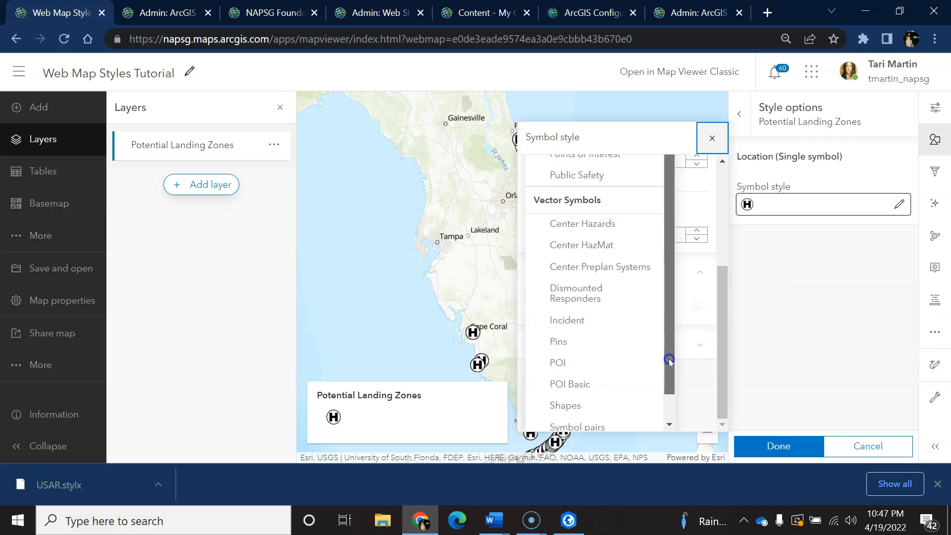